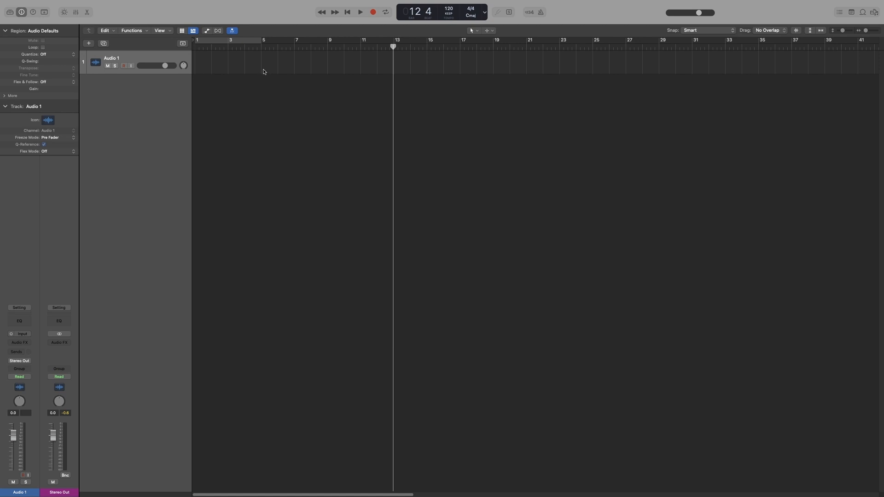
Add a software instrument track and load the Steinway Grand Piano sound from the Piano library
key("alt+super+s")
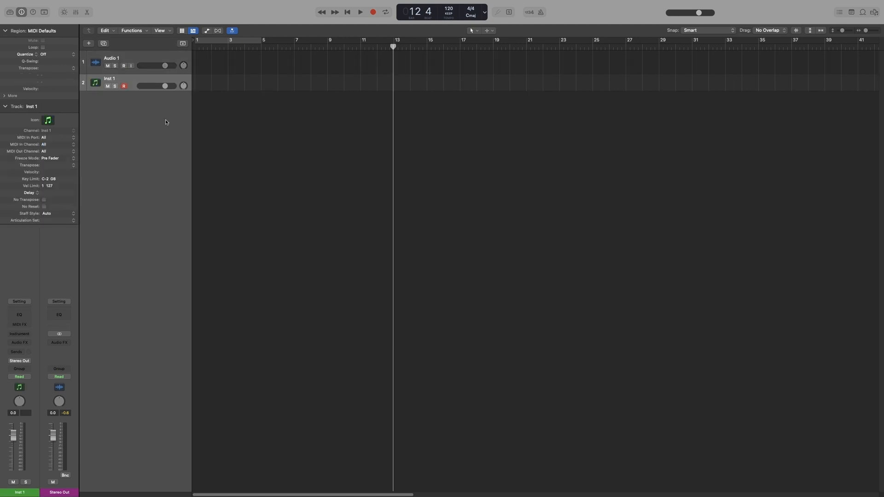
key("y")
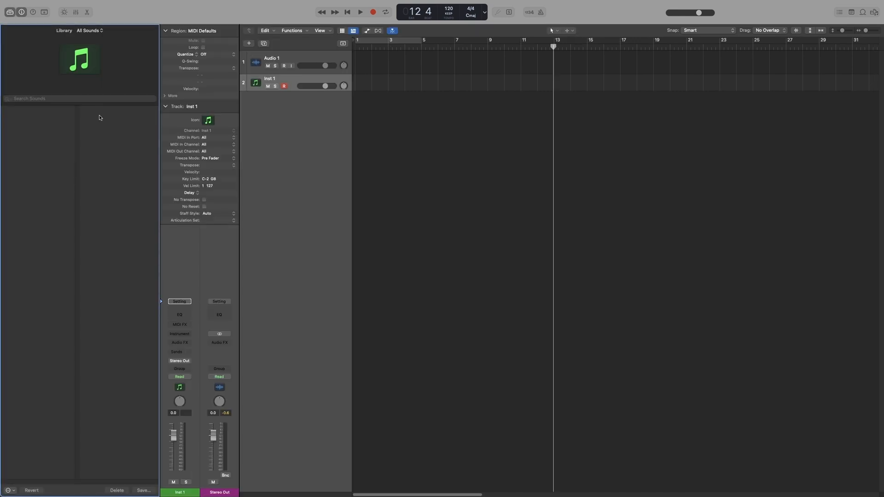
left_click(112, 149)
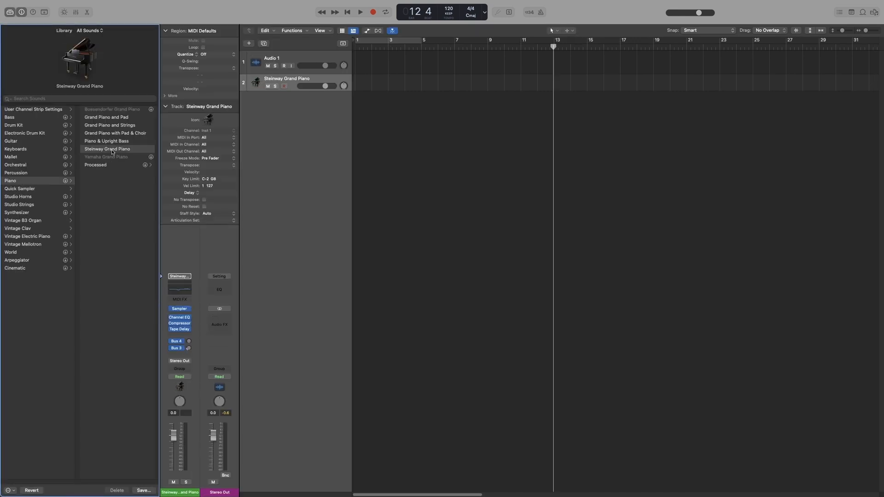
key("y")
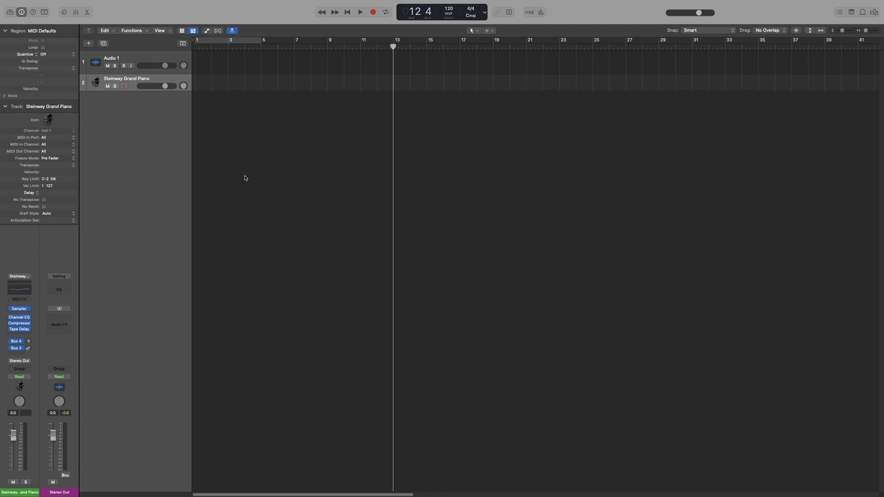
Turn on the count-in and metronome and record a four-bar piano part from bar 1
key("shift+k")
key("k")
key("Return")
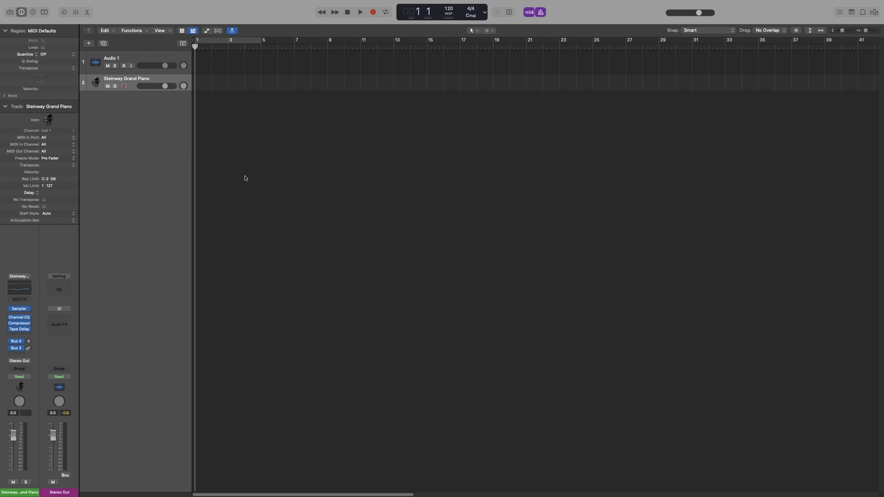
key("r")
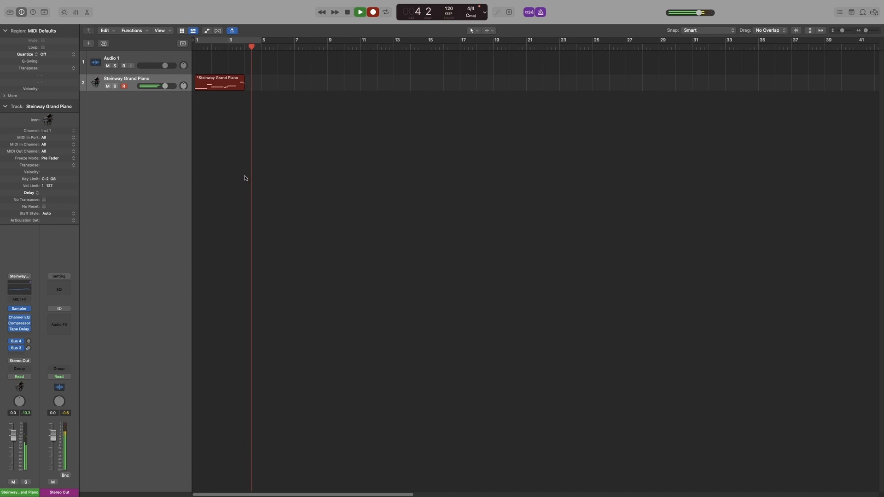
key("space")
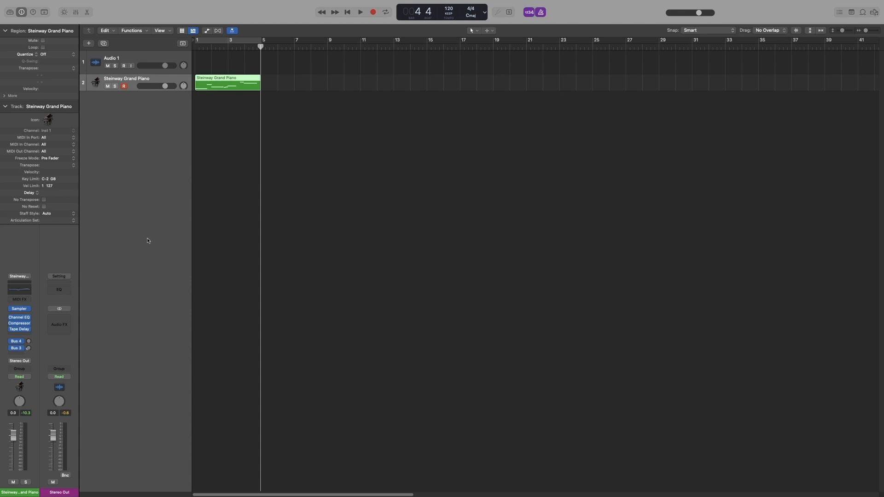
Cycle bars 1 to 5 and adjust the piano track's Sampler volume during playback
mouse_move(20, 311)
left_click(22, 312)
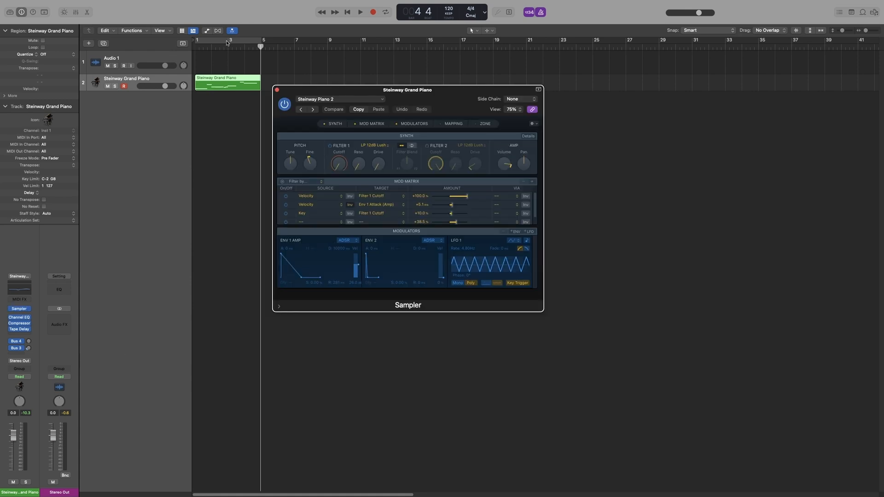
key("c")
key("space")
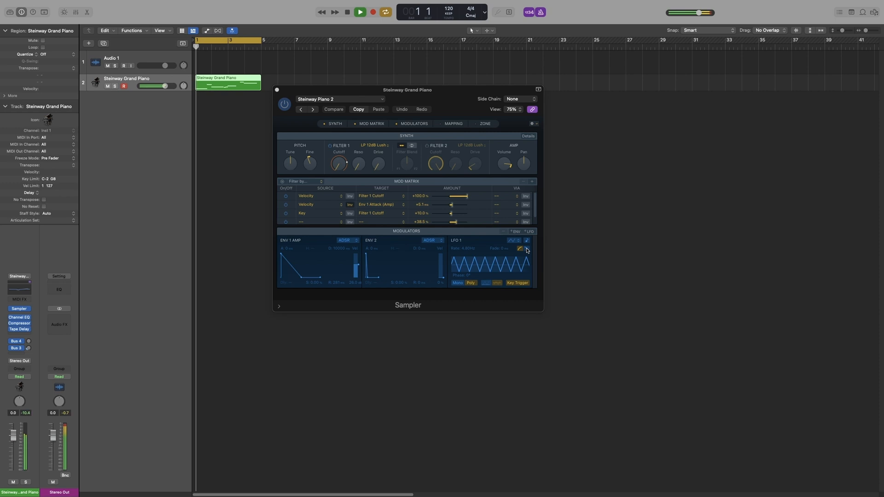
left_click(504, 169)
mouse_move(504, 169)
left_mouse_down()
mouse_move(504, 190)
mouse_move(506, 153)
mouse_move(506, 165)
left_mouse_up()
key("space")
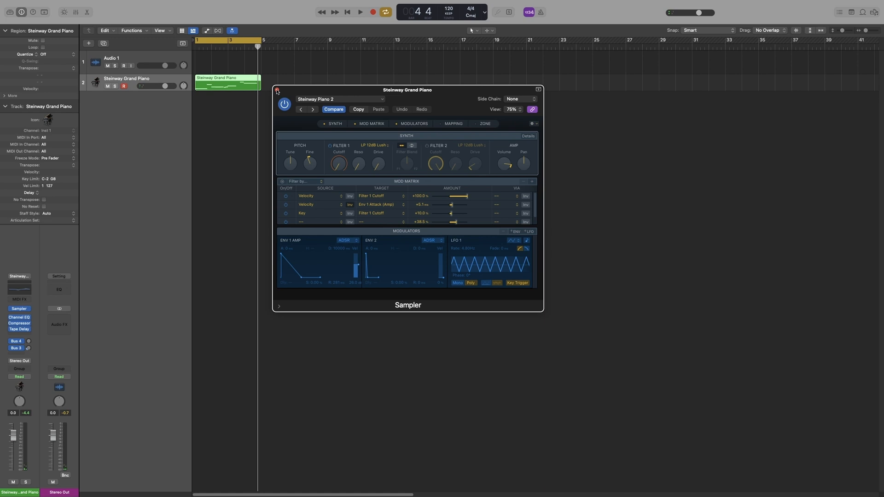
left_click(276, 89)
Add another software instrument track with Alchemy and adjust the synth's output volume
double_click(136, 109)
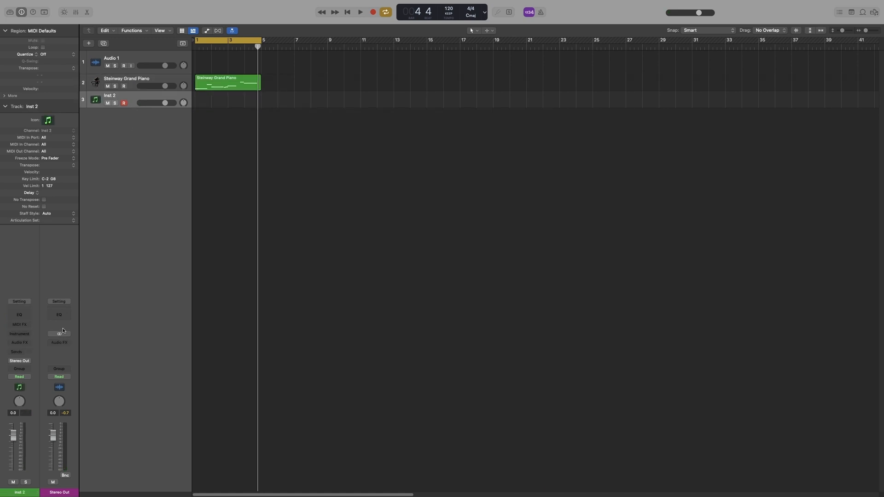
left_click(23, 334)
left_click(28, 355)
mouse_move(655, 132)
left_click_drag(656, 132, 658, 157)
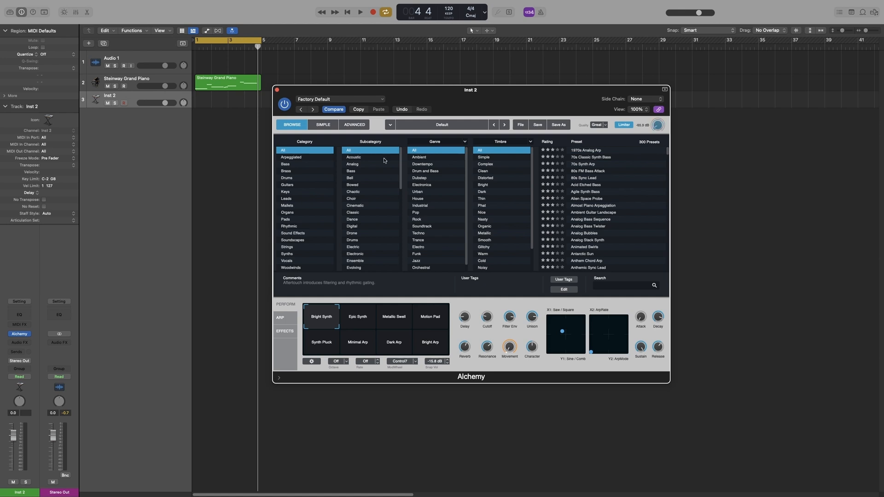
left_click(277, 91)
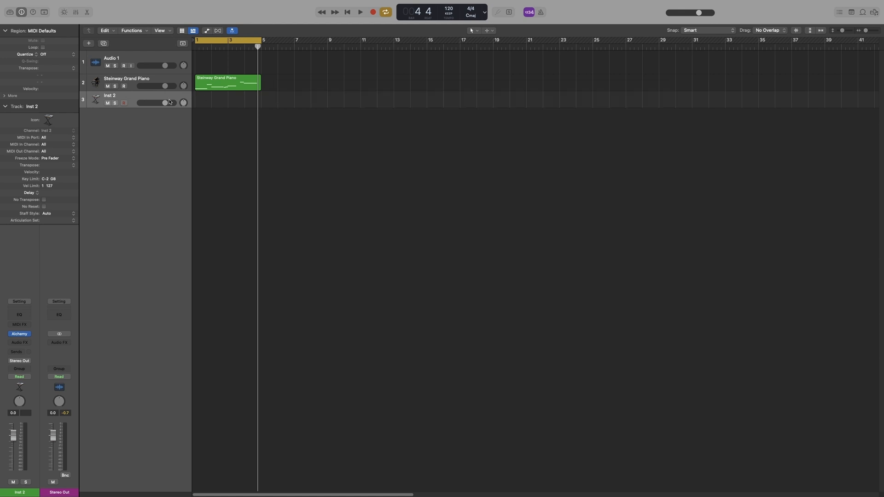
Delete the Alchemy instrument track
right_click(140, 97)
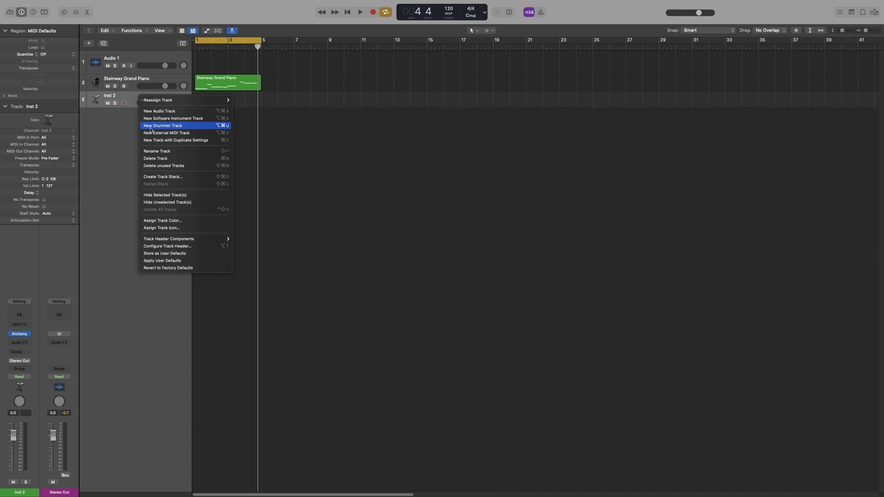
left_click(161, 160)
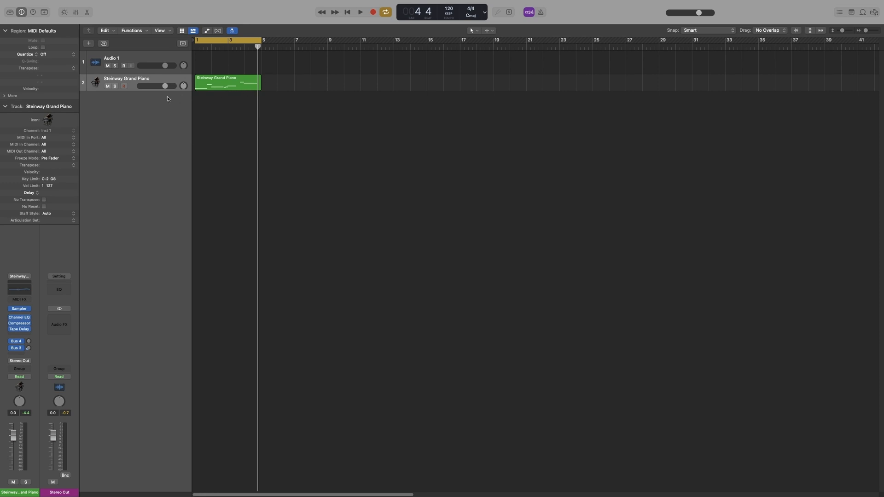
Increase the height of the Steinway Grand Piano track
left_click_drag(161, 91, 178, 123)
left_click_drag(260, 81, 261, 102)
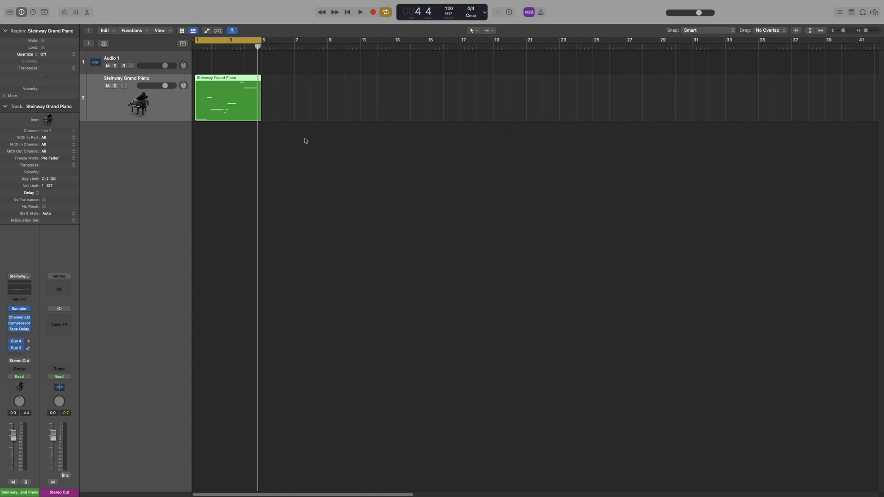
Try dividing the piano region at bar 3, using the Split option for notes crossing that point
mouse_move(264, 124)
left_mouse_down()
mouse_move(710, 128)
mouse_move(260, 135)
mouse_move(769, 122)
mouse_move(248, 138)
mouse_move(260, 138)
left_mouse_up()
left_click(226, 108)
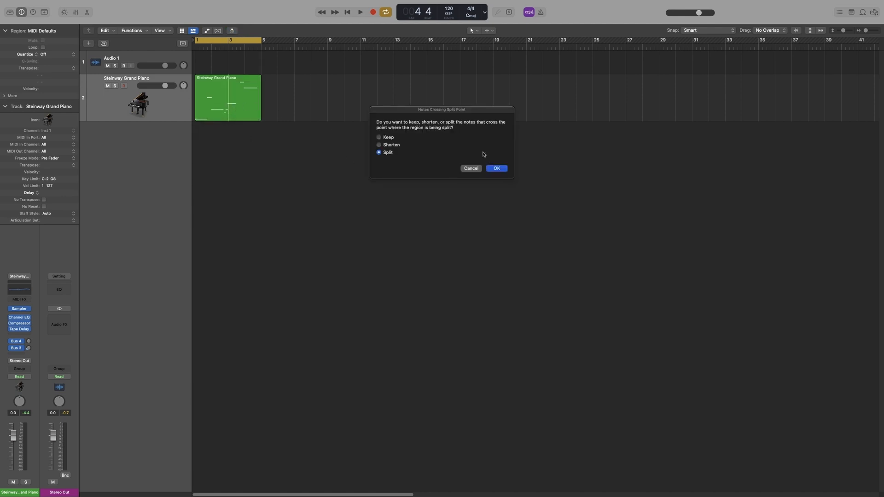
left_click(496, 169)
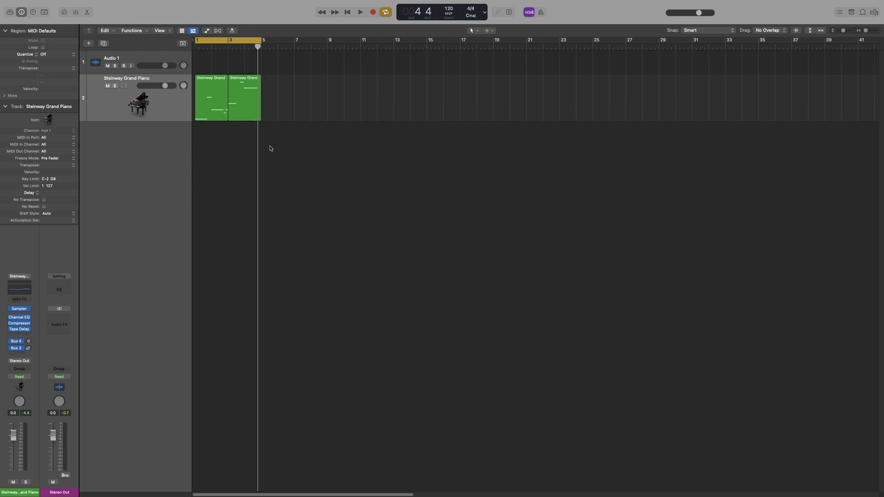
Move the whole piano region to bar 11 and turn off cycle mode
left_click_drag(239, 119, 363, 132)
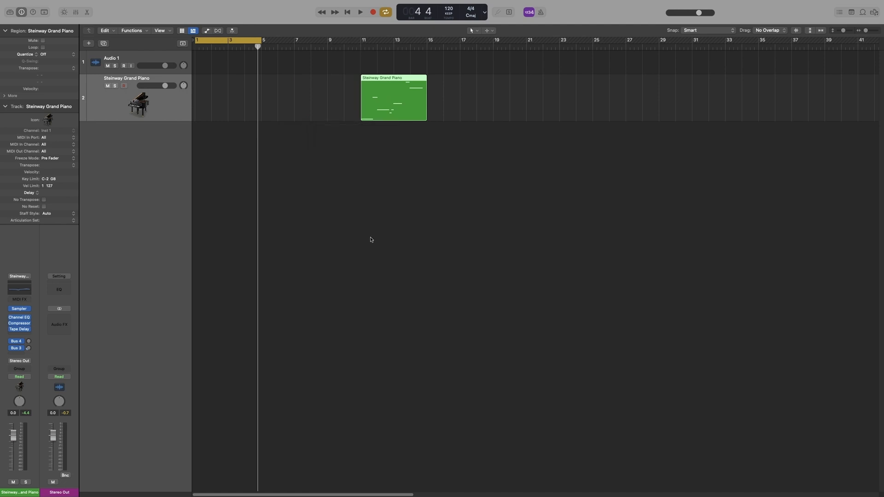
key("c")
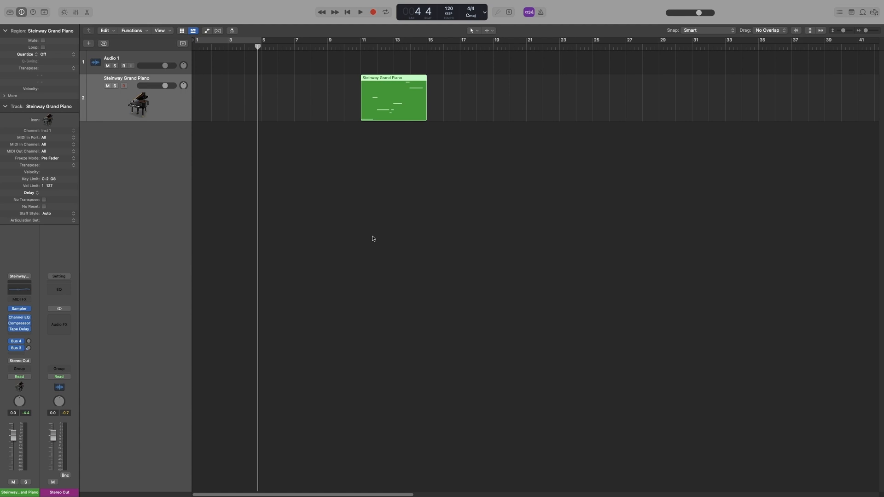
Show and enlarge the global tracks and play the piano region from bar 11
key("g")
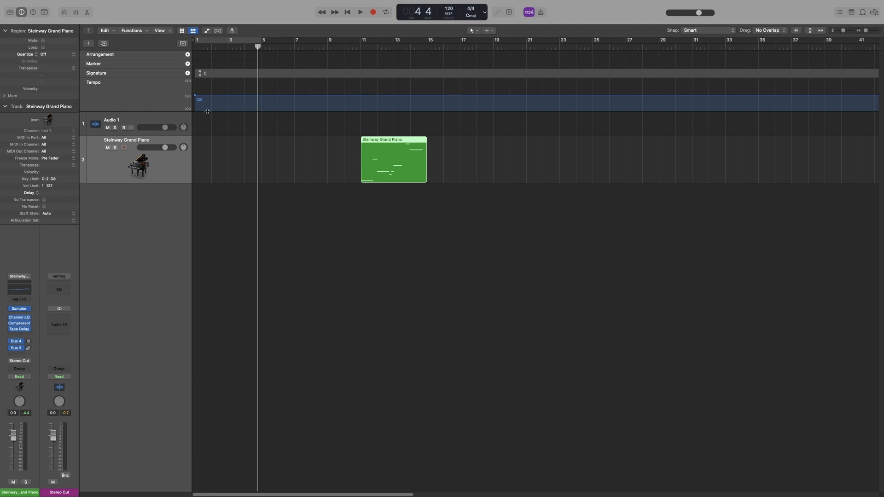
left_click_drag(170, 111, 172, 136)
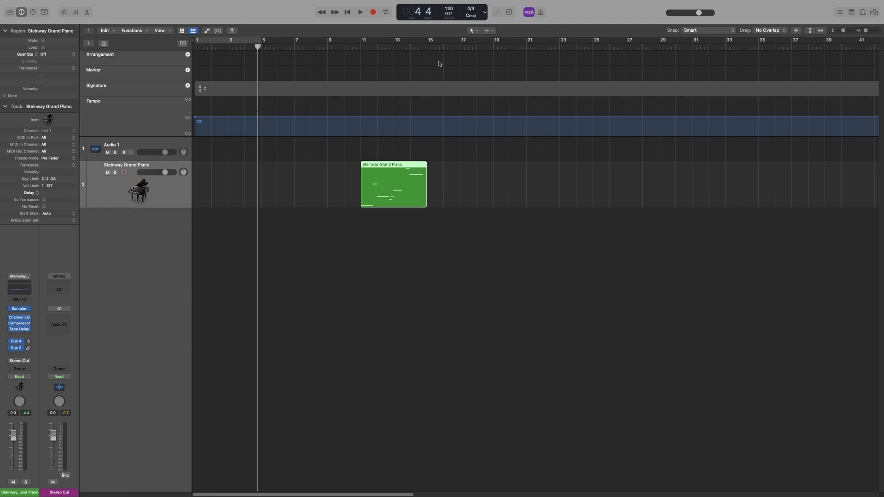
left_click(360, 50)
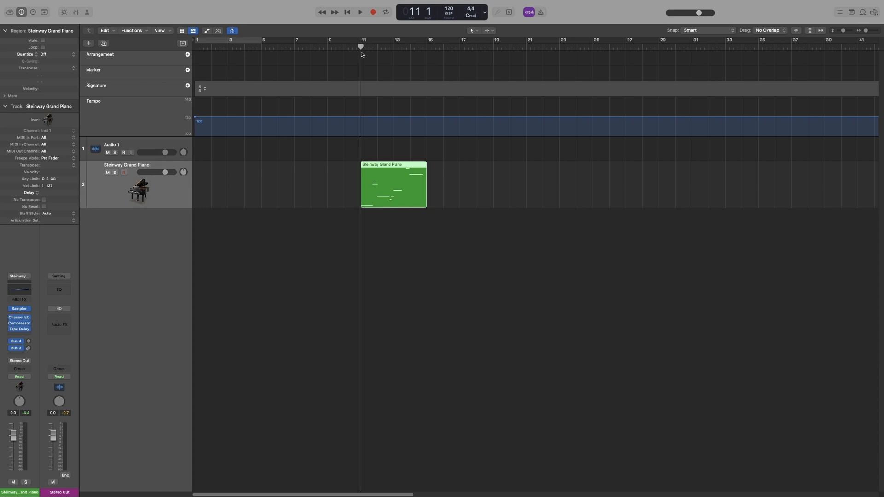
key("space")
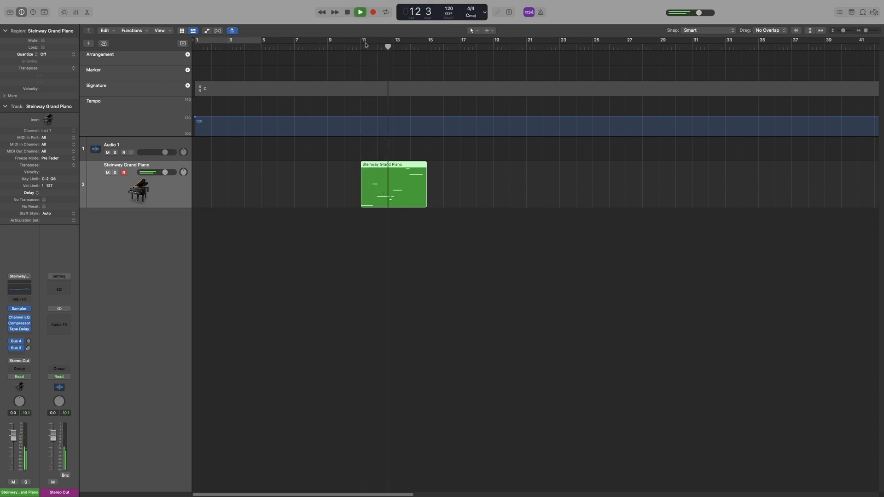
key("space")
Try project tempos of 228 and 80 BPM while playing the piano region
left_click_drag(448, 8, 452, 1)
key("space")
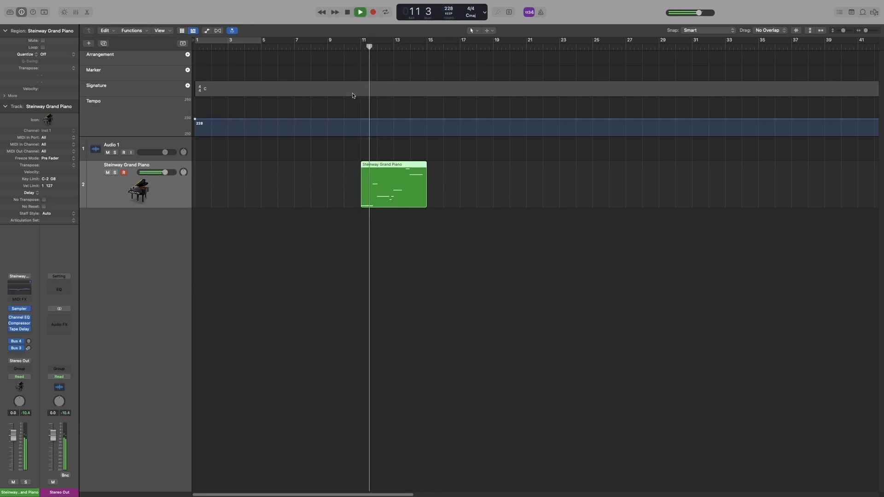
left_click_drag(449, 8, 451, 118)
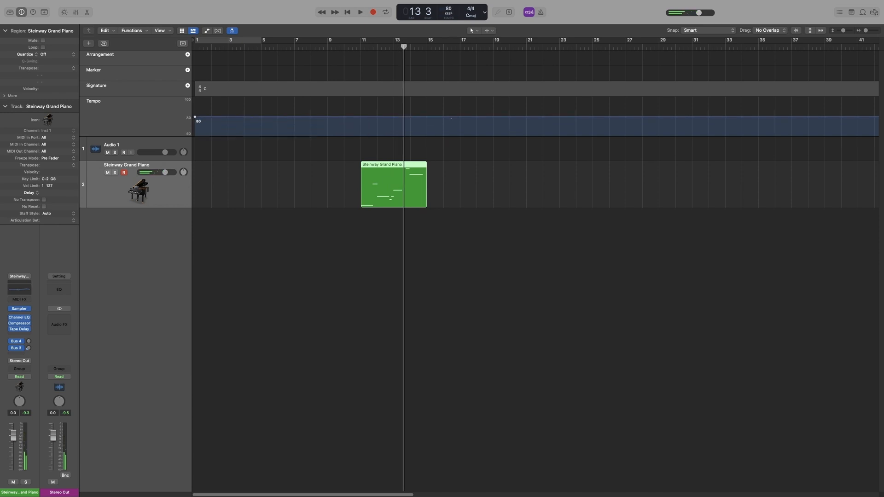
double_click(363, 45)
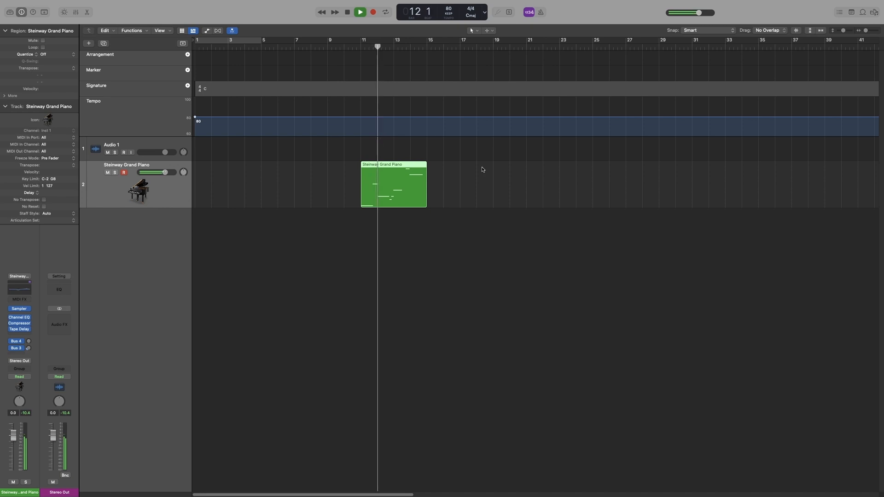
Set the project tempo to 120 BPM and repeat the piano region once directly after itself
key("space")
type("120")
key("Return")
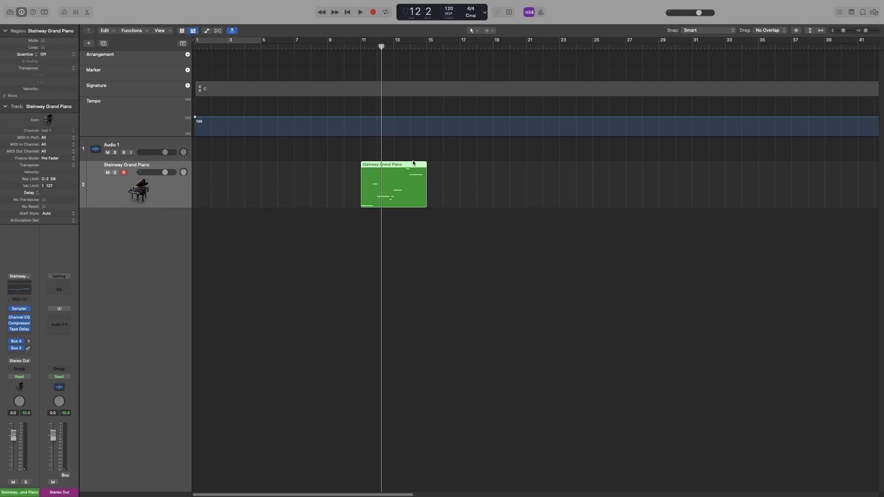
key("super+r")
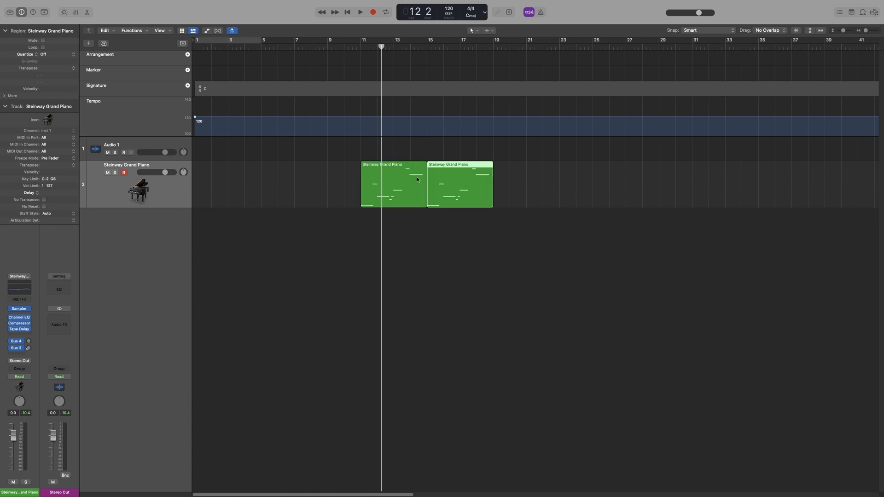
Raise the tempo to 185 BPM from bar 15 and play across the change with the metronome on
left_click_drag(427, 119, 428, 53)
left_click(396, 48)
key("space")
key("space")
key("k")
left_click(395, 52)
key("space")
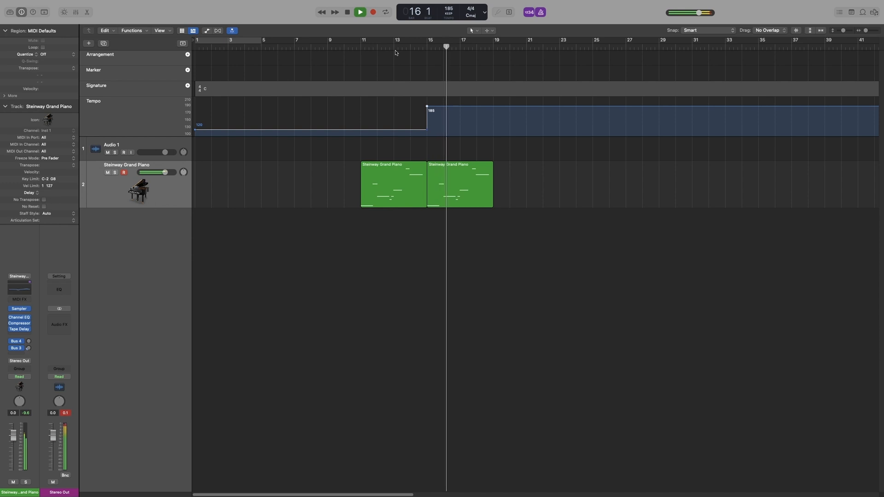
key("space")
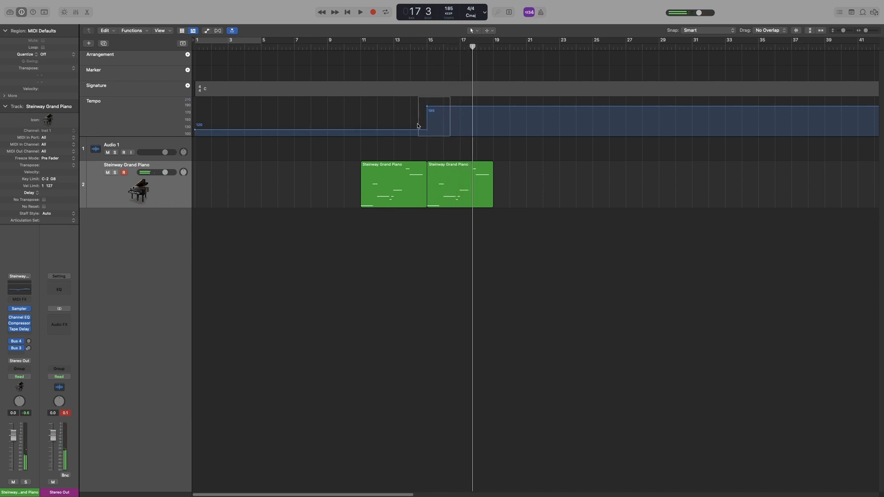
Undo the tempo change at bar 15 and hide the global tracks
key("super+z")
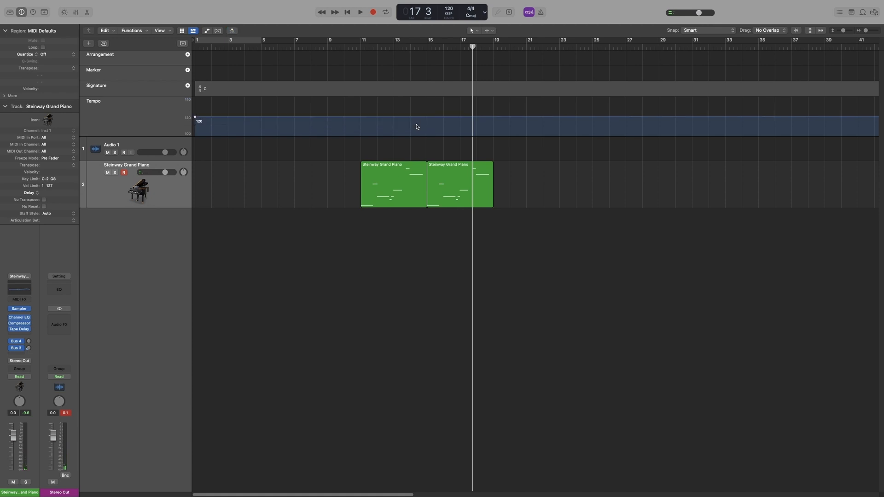
key("g")
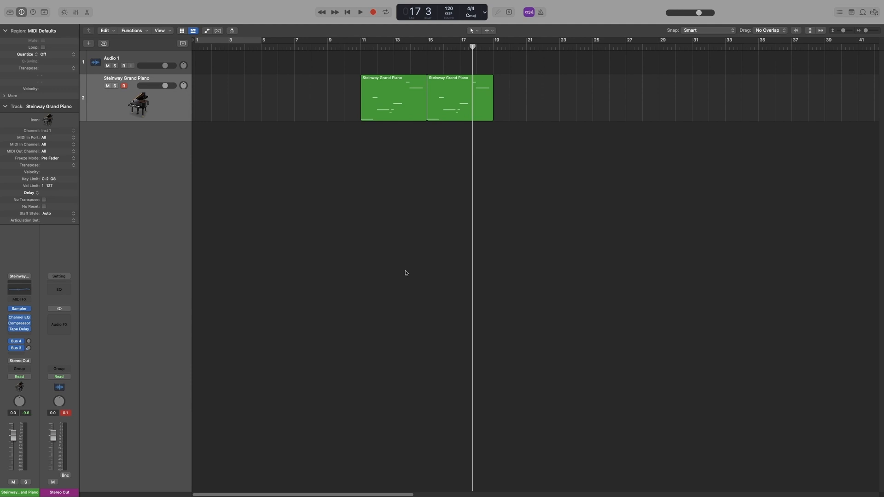
Examine the overlapping track options in the Recording preferences
key("super+comma")
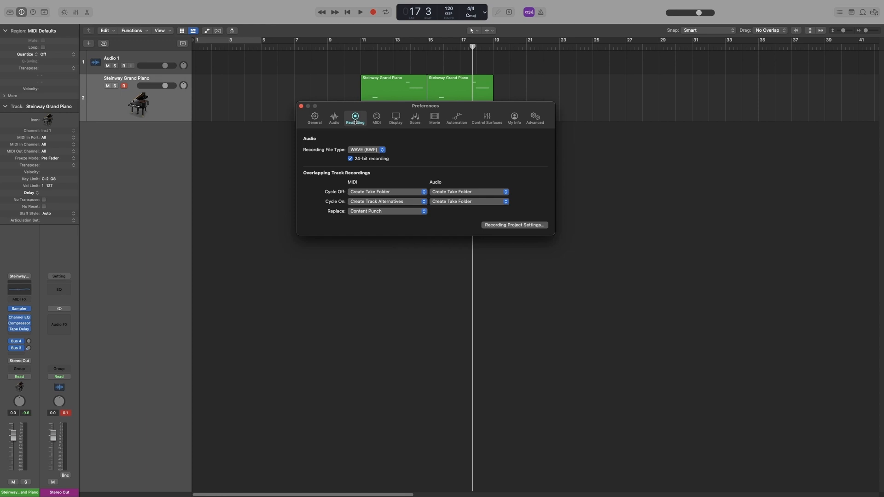
left_click(301, 106)
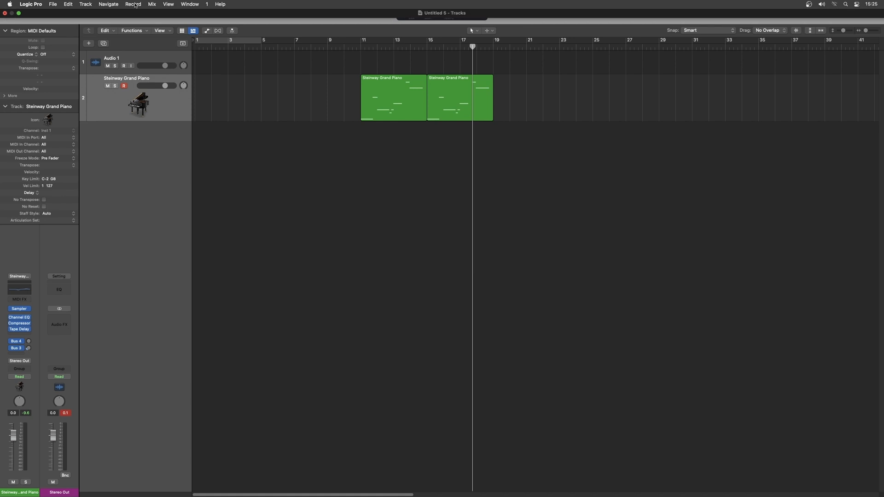
Examine the overlapping MIDI recording options and the choices for cycle-off MIDI takes in the Recording preferences
left_click(133, 4)
mouse_move(159, 74)
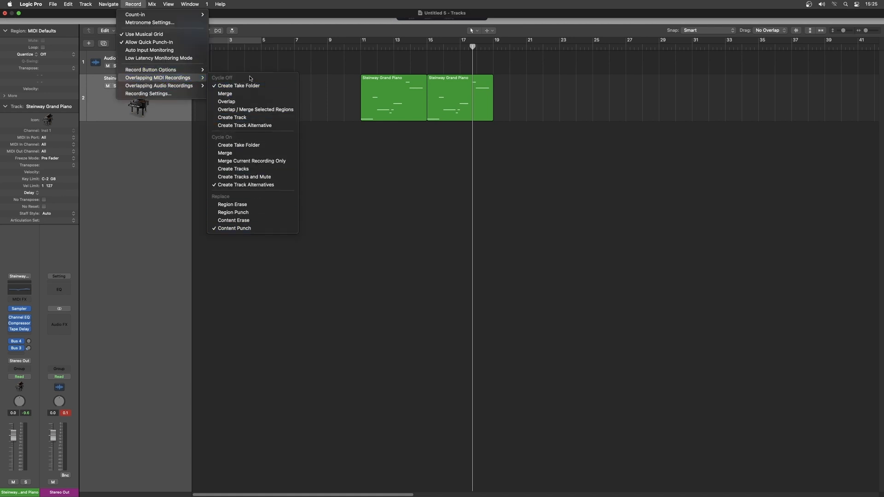
left_click(381, 205)
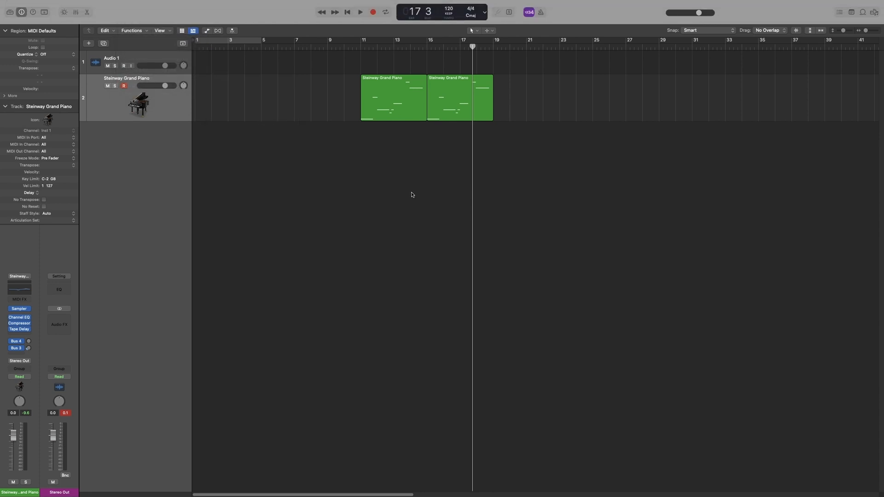
right_click(373, 13)
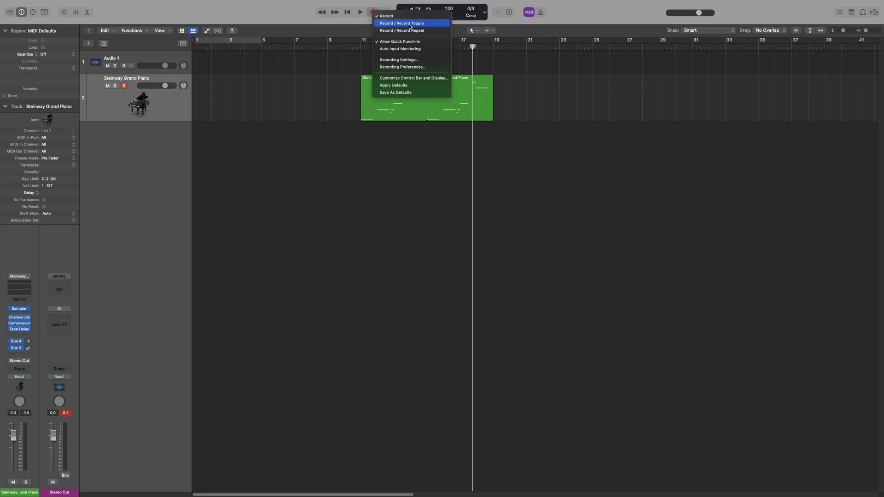
left_click(410, 61)
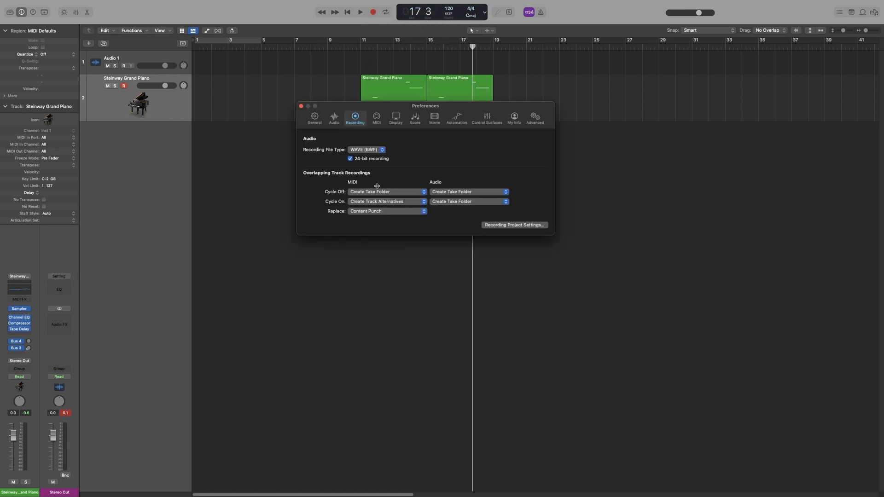
left_click_drag(454, 107, 458, 102)
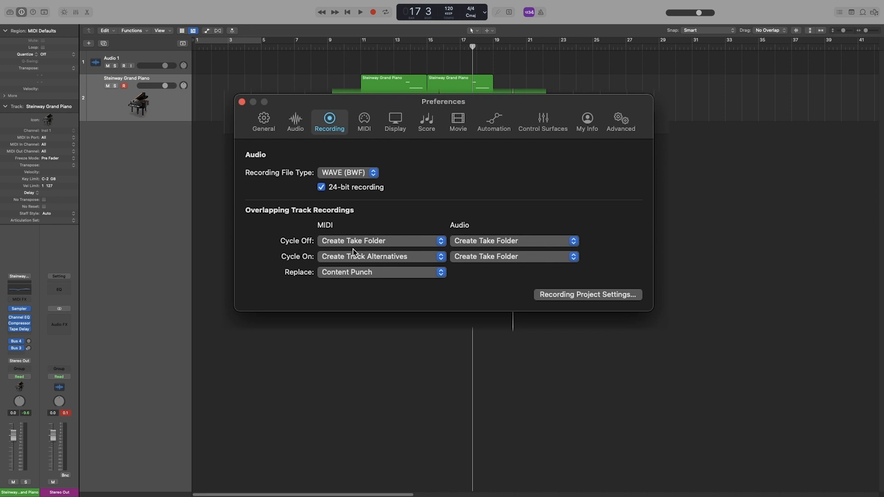
left_click(390, 242)
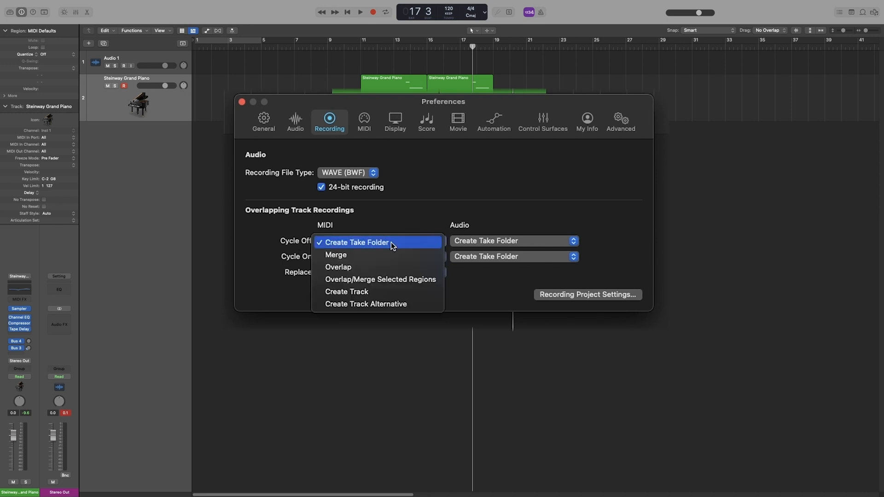
left_click(365, 242)
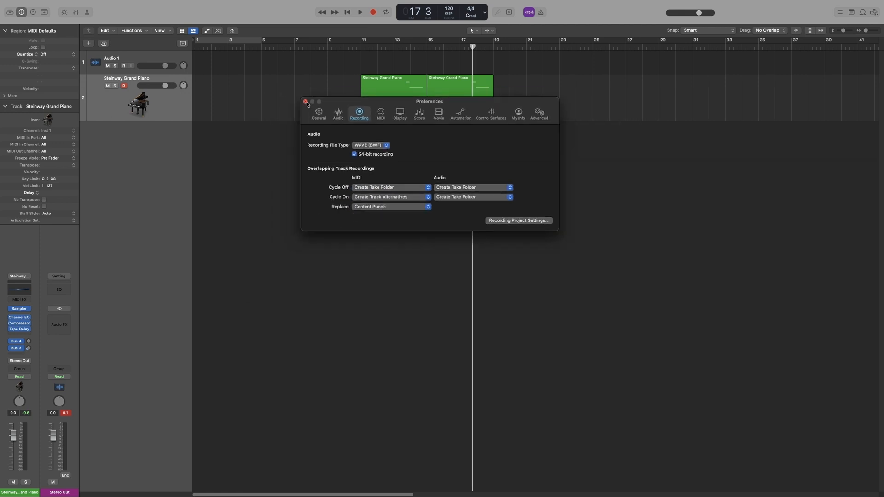
left_click(305, 102)
Record a new piano take over the first region from bar 11 with the count-in off and the metronome on
left_click(529, 12)
left_click(540, 12)
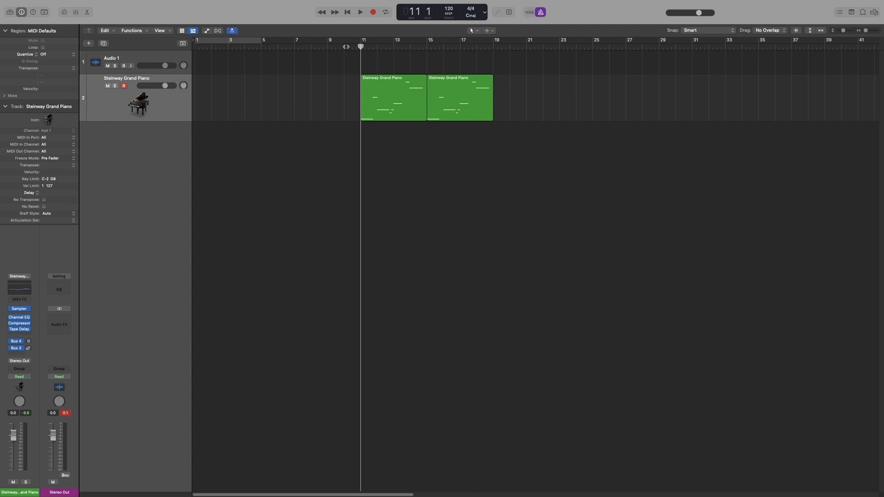
left_click(374, 17)
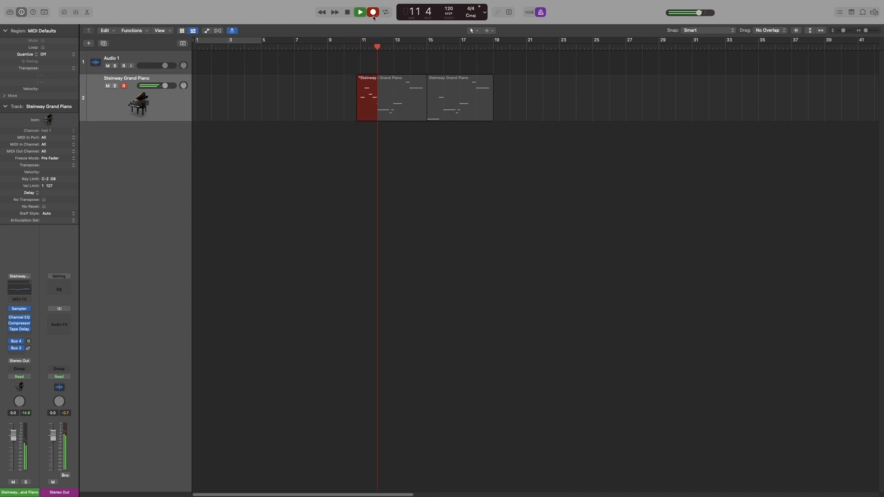
key("space")
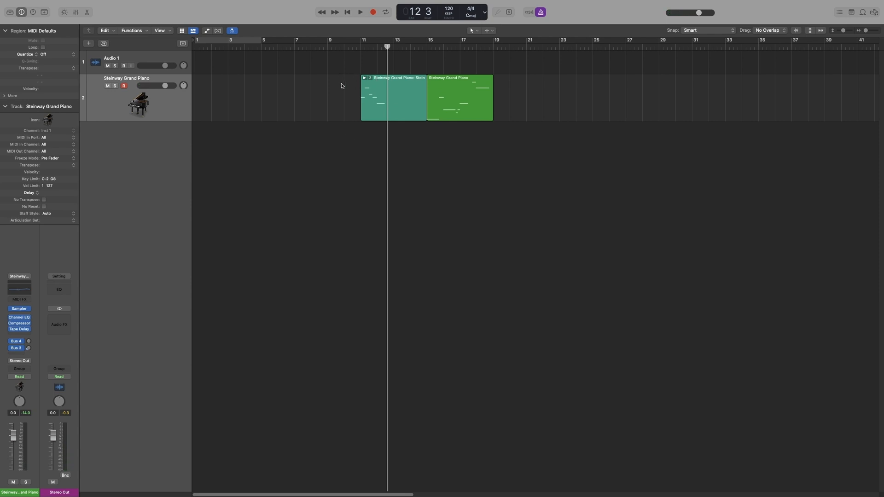
Expand the piano take folder at bar 11 and switch back and forth between its two takes
left_click(364, 78)
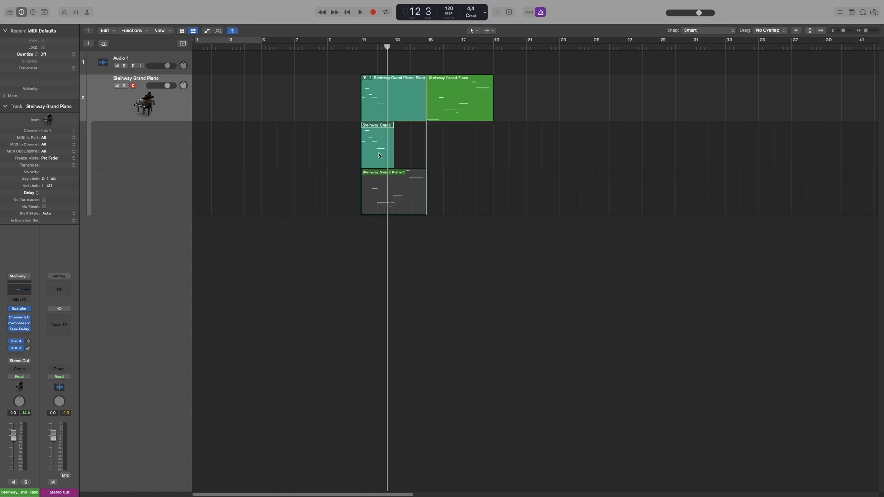
left_click(362, 47)
left_click(393, 185)
left_click(381, 155)
left_click(391, 201)
left_click(378, 158)
left_click(383, 202)
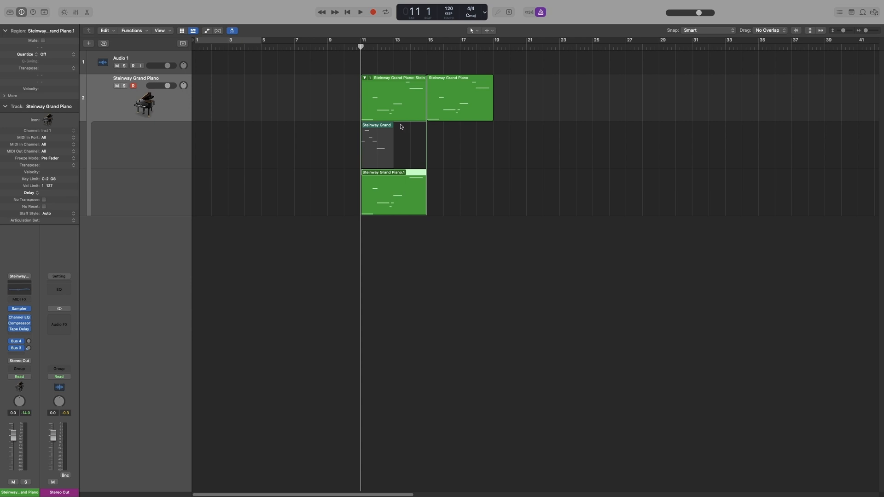
Undo the take switching and the overlapping piano recording
left_click(410, 142)
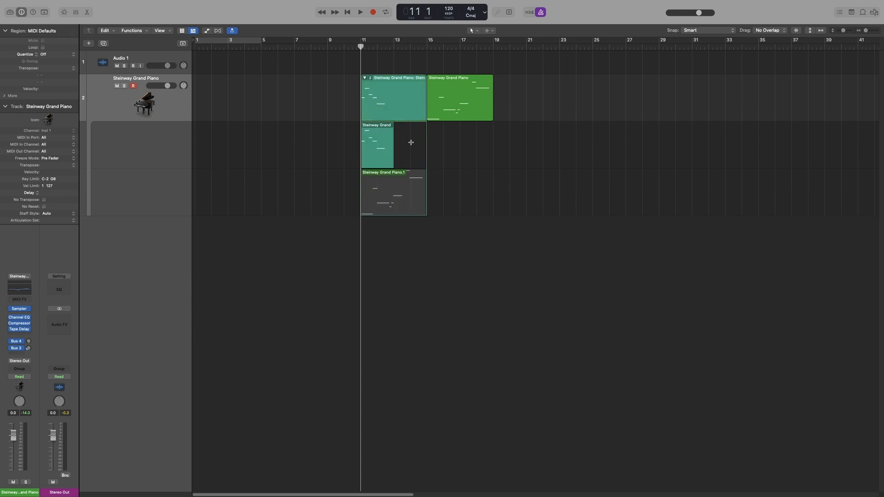
left_click(411, 142)
left_click(410, 142)
left_click(410, 142)
left_click(411, 142)
key("super+z")
key("super+z")
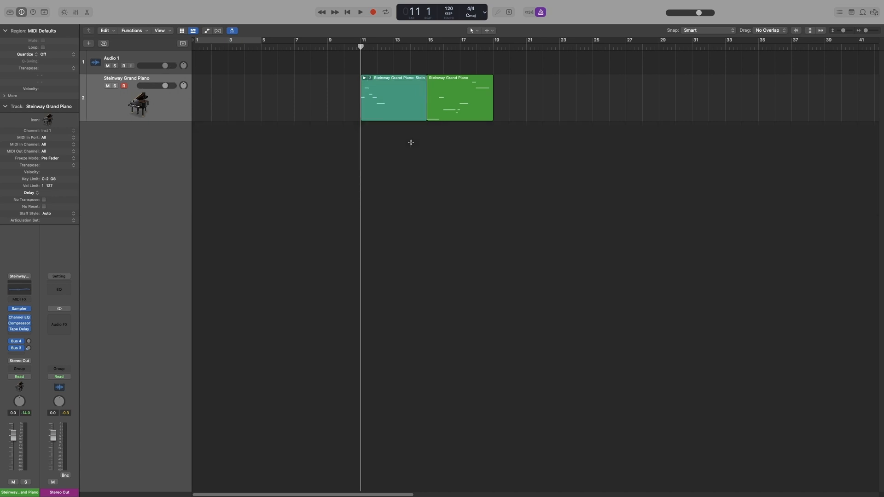
Set the cycle-off behaviour for overlapping MIDI recordings to Merge in the Recording preferences
key("super+comma")
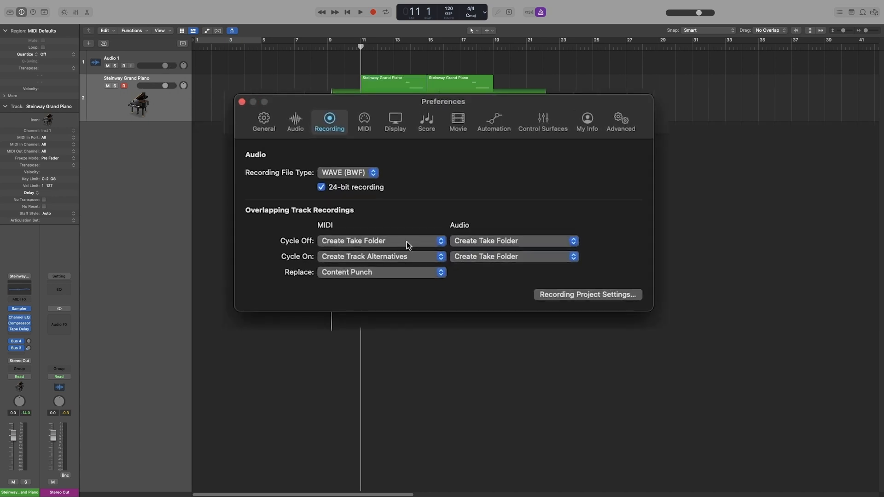
left_click(407, 241)
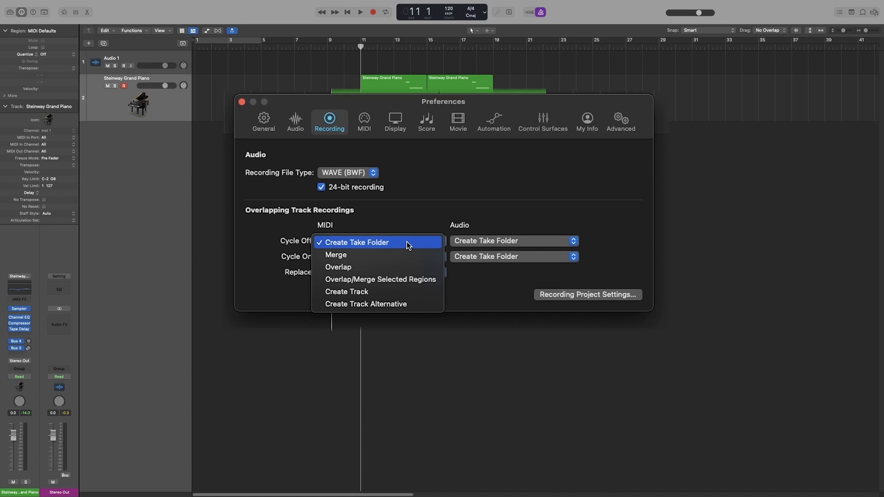
left_click(406, 253)
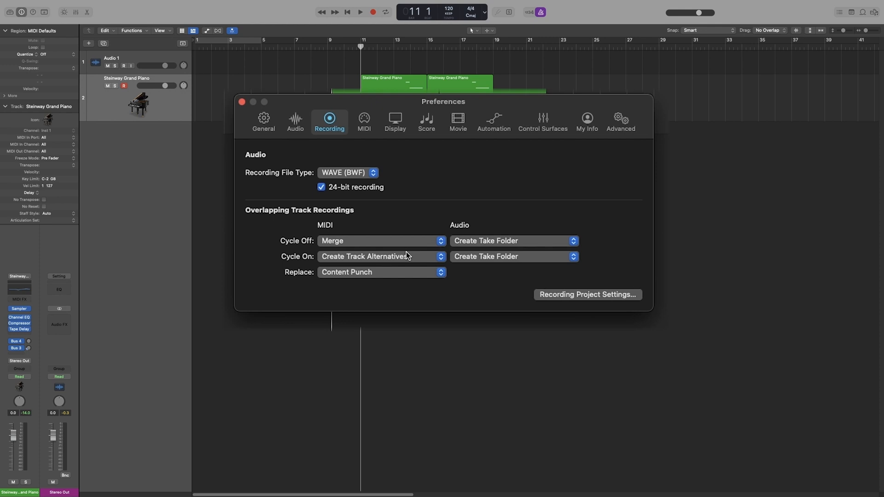
left_click(242, 102)
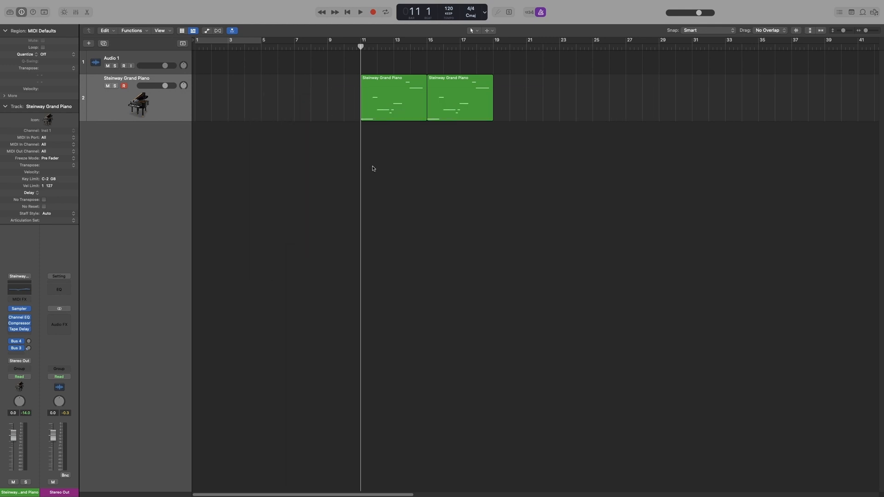
Add a software instrument track below the piano, load the SoCal drum kit and enlarge the track's height
double_click(147, 168)
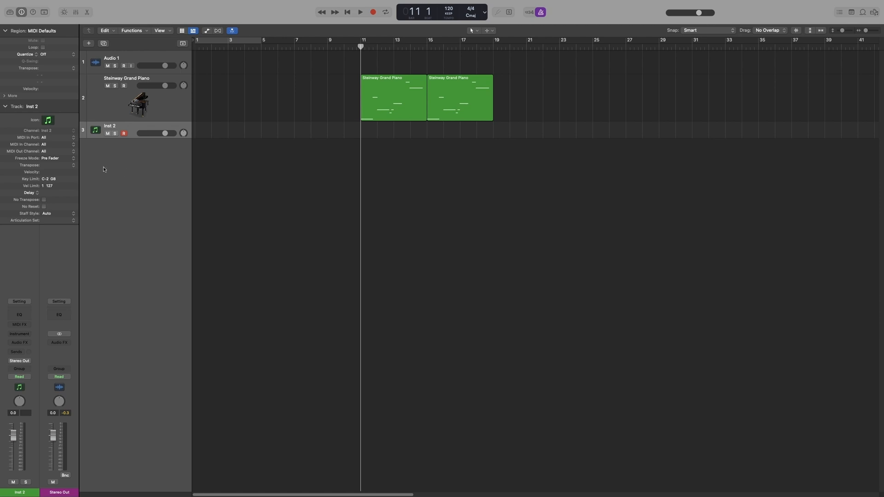
key("y")
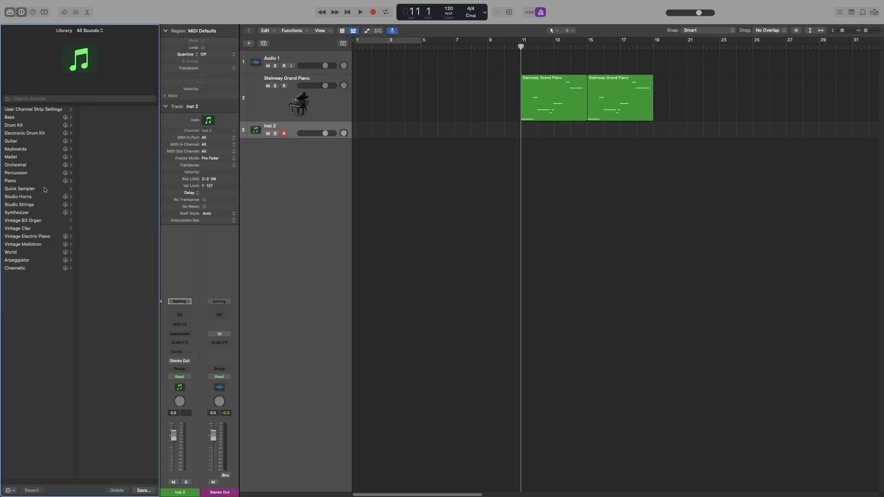
left_click(14, 126)
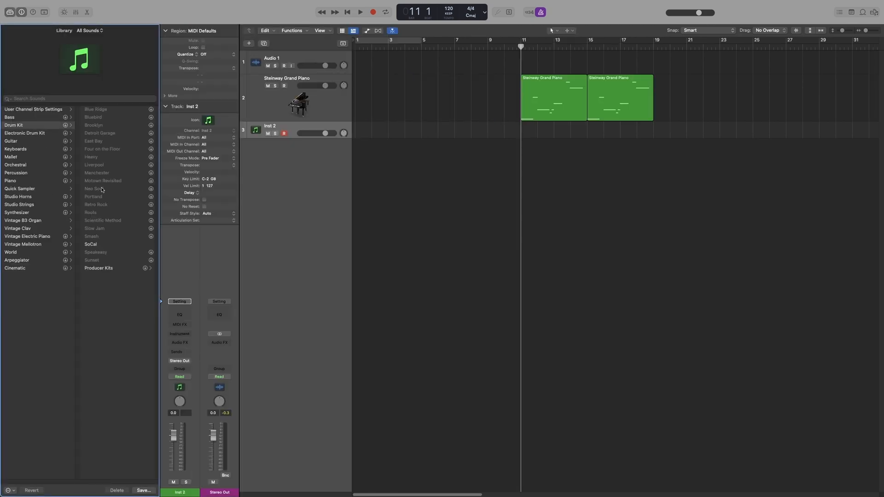
left_click(102, 244)
key("y")
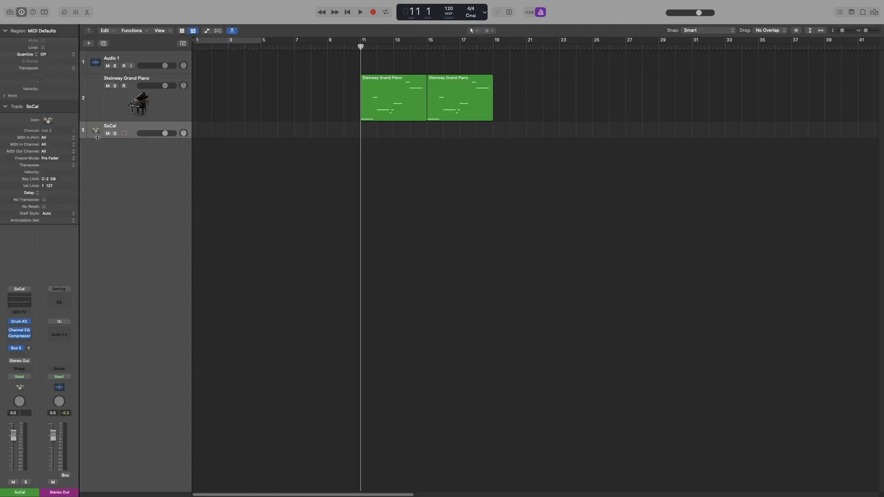
left_click_drag(97, 138, 101, 173)
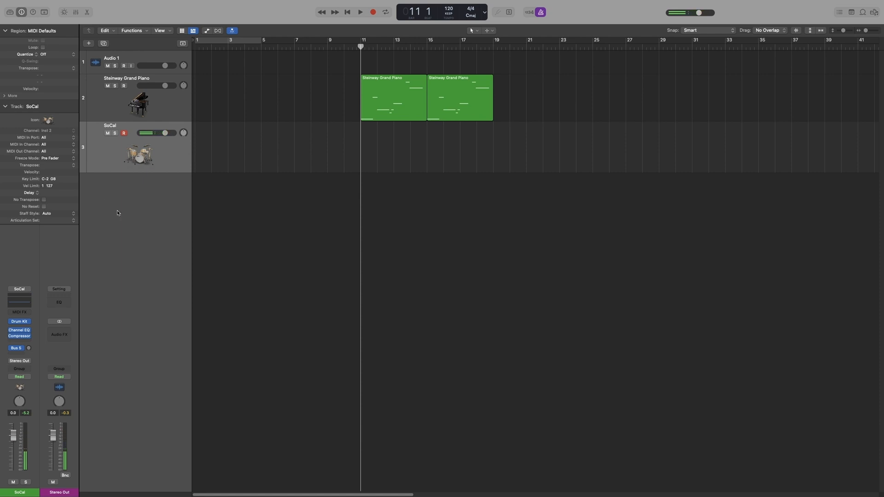
Record a four-bar drum pattern from bar 11 with the piano track muted and quantize it to 1/16 notes
key("comma")
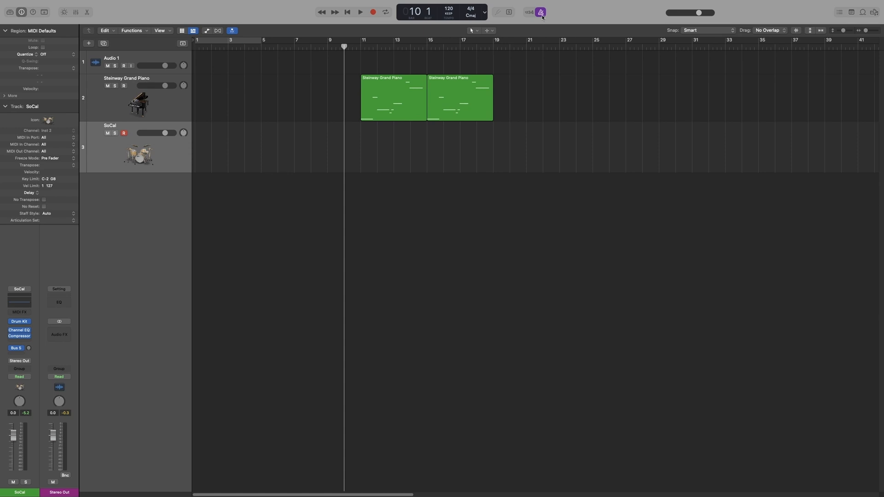
key("comma")
key("comma")
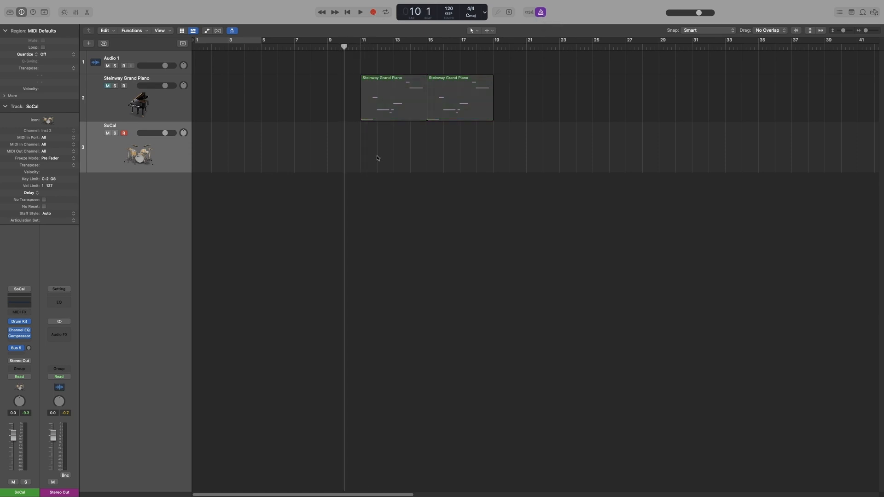
key("space")
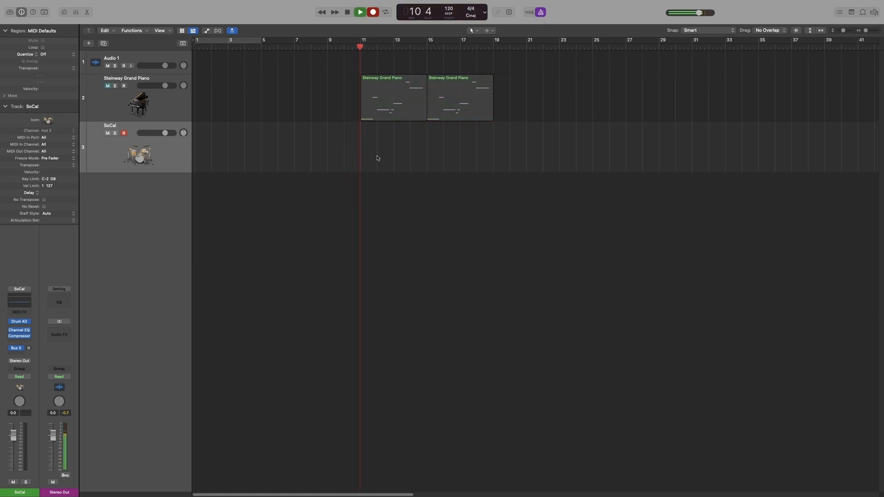
key("r")
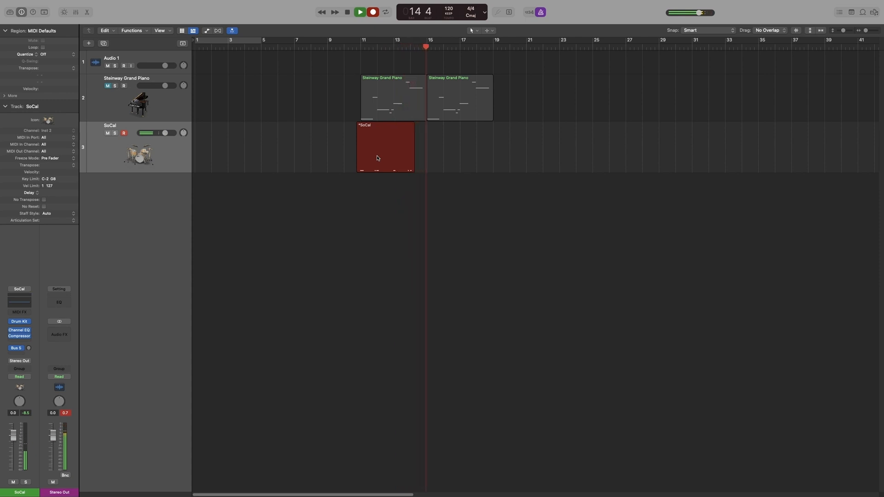
key("space")
key("q")
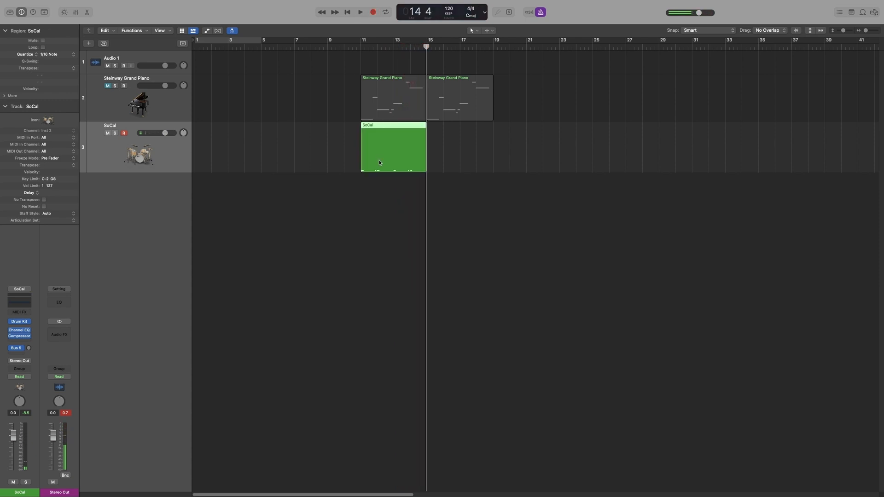
Record a second drum layer over the SoCal region from bar 11 with the count-in on and play back the result without the metronome
left_click(361, 48)
left_click(529, 12)
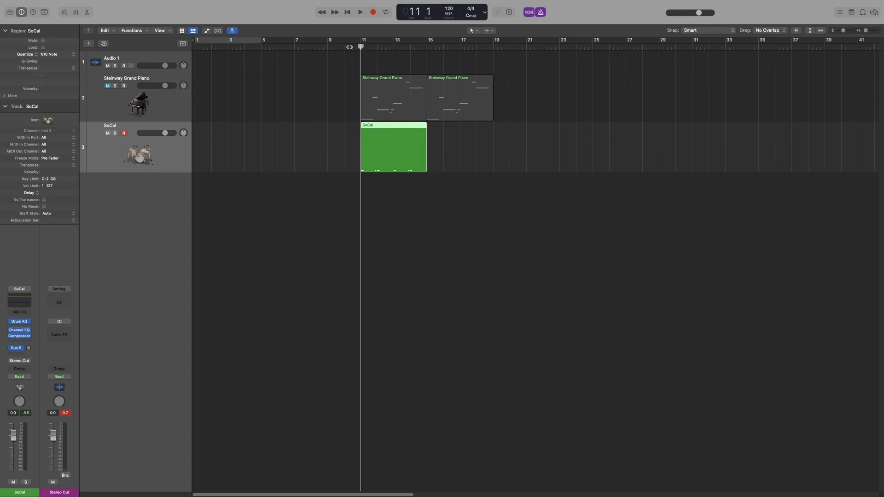
key("space")
key("r")
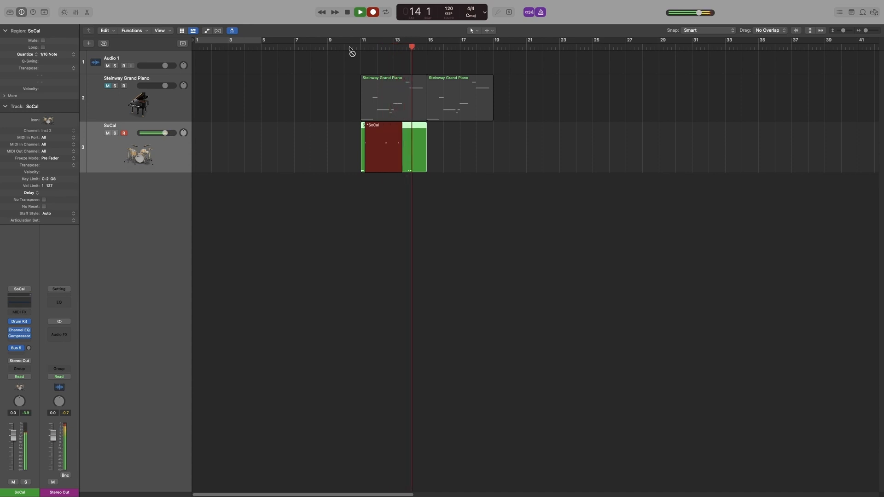
key("space")
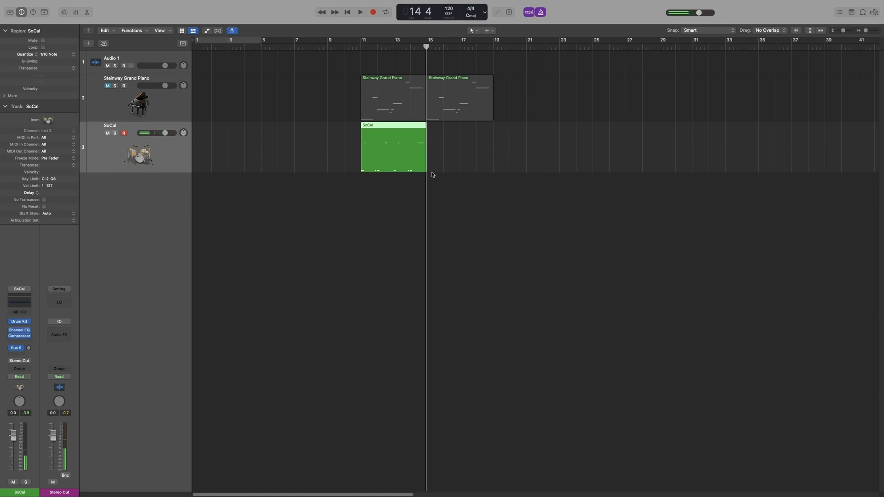
left_click(358, 47)
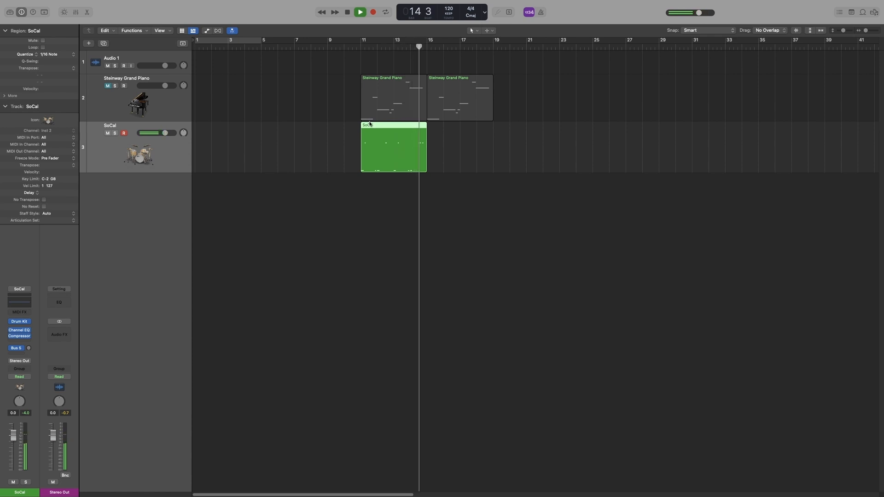
key("space")
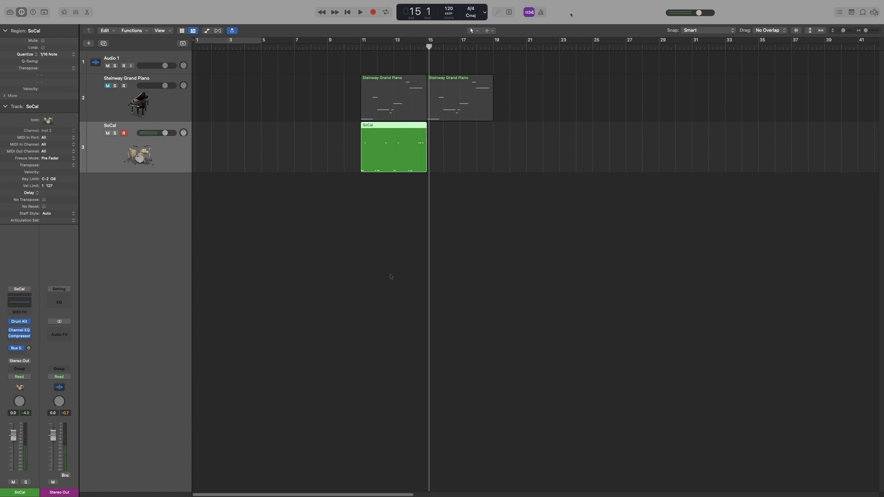
Set the cycle-off behaviour for overlapping MIDI recordings to Overlap in the Recording preferences
key("super+comma")
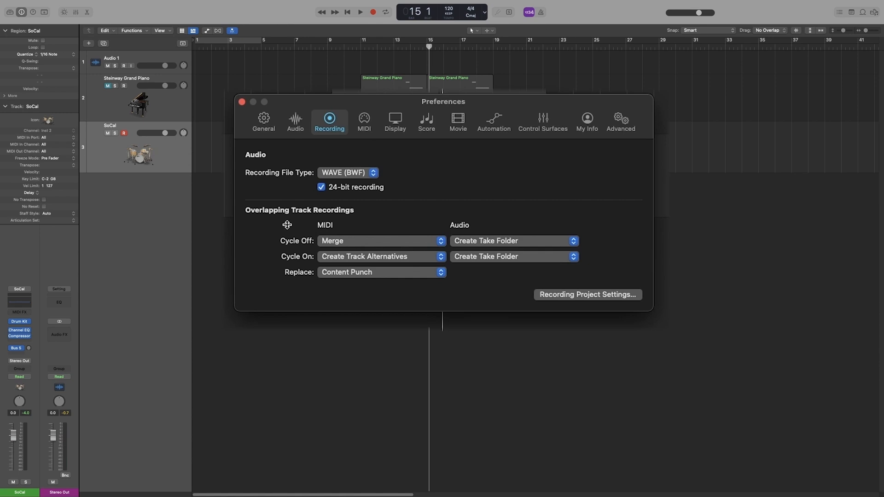
left_click(385, 241)
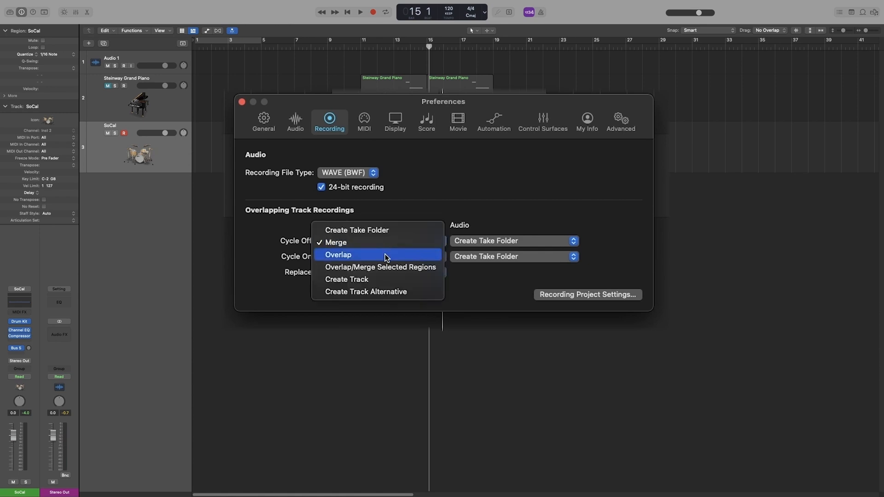
left_click(386, 256)
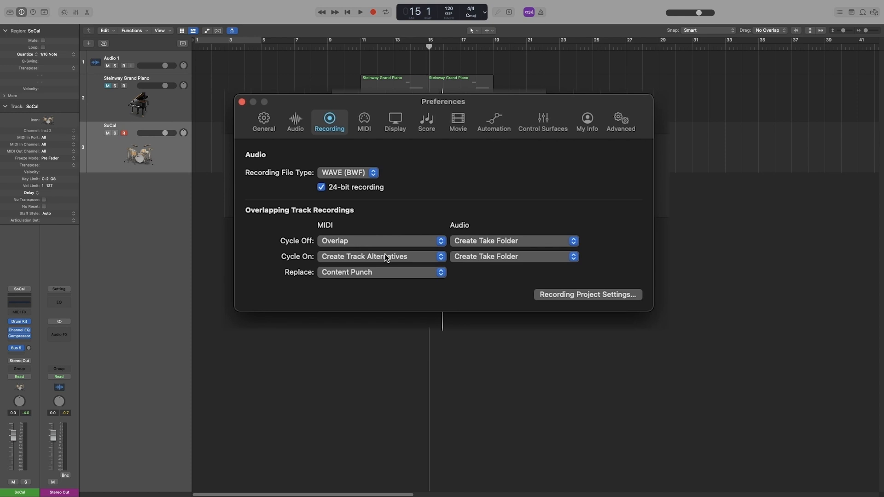
left_click(241, 101)
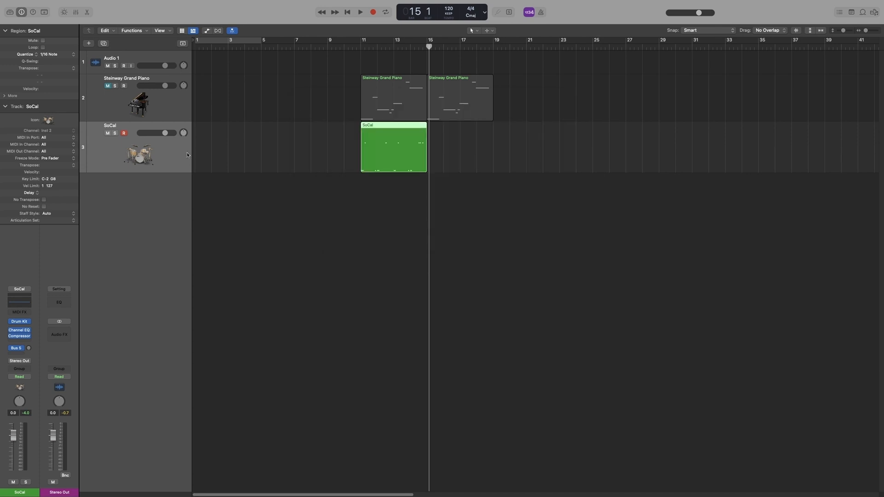
Unmute the piano track, turn the count-in off and the metronome on, and record briefly from bar 10
left_click(108, 86)
left_click(344, 46)
left_click(528, 13)
left_click(541, 12)
key("space")
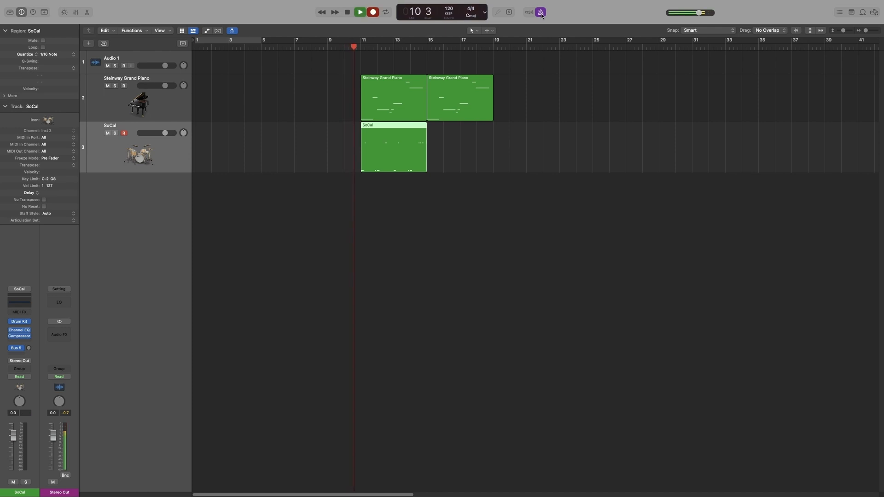
key("space")
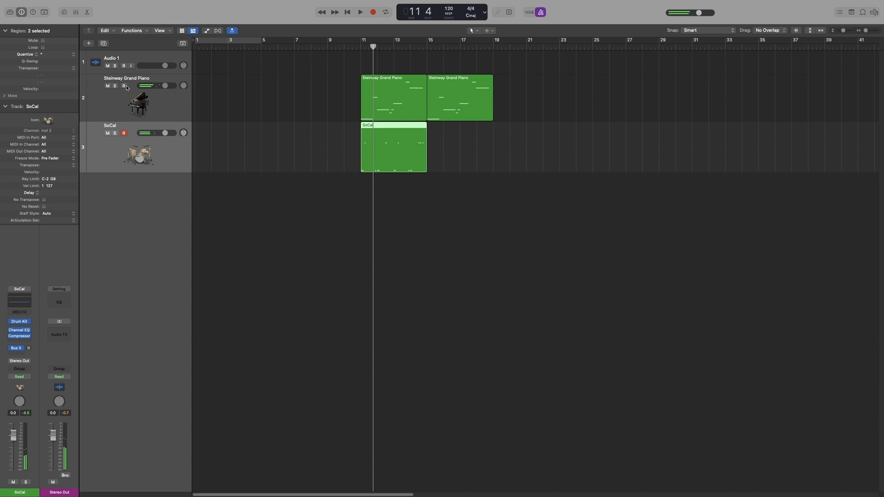
Disarm the drum track, arm the piano track and record a part from bar 10 over the first piano region
left_click(124, 133)
left_click(343, 46)
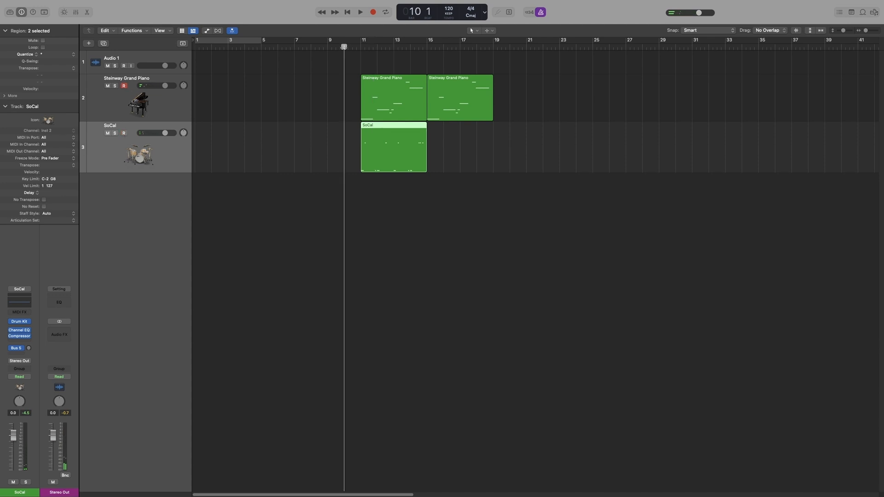
left_click(373, 12)
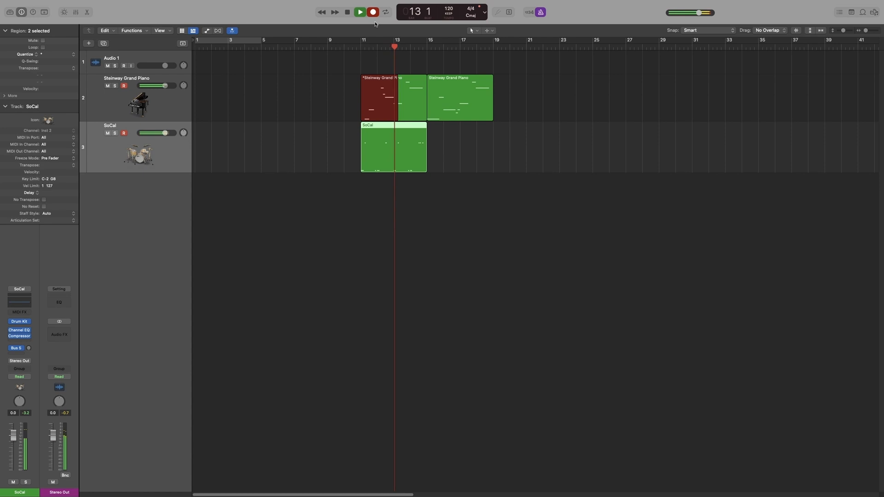
key("space")
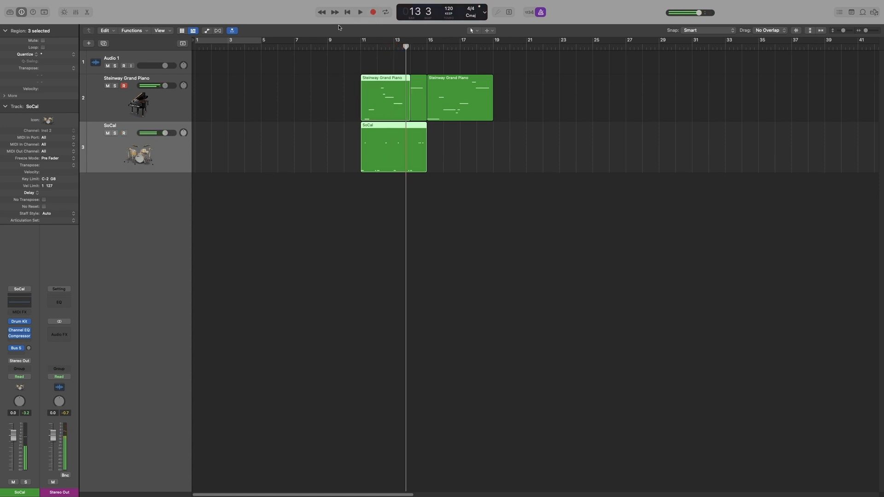
Mute the drum track and play back the overlapping piano regions from just before bar 11, then turn the metronome off
left_click(108, 133)
left_click(250, 126)
left_click(357, 48)
key("space")
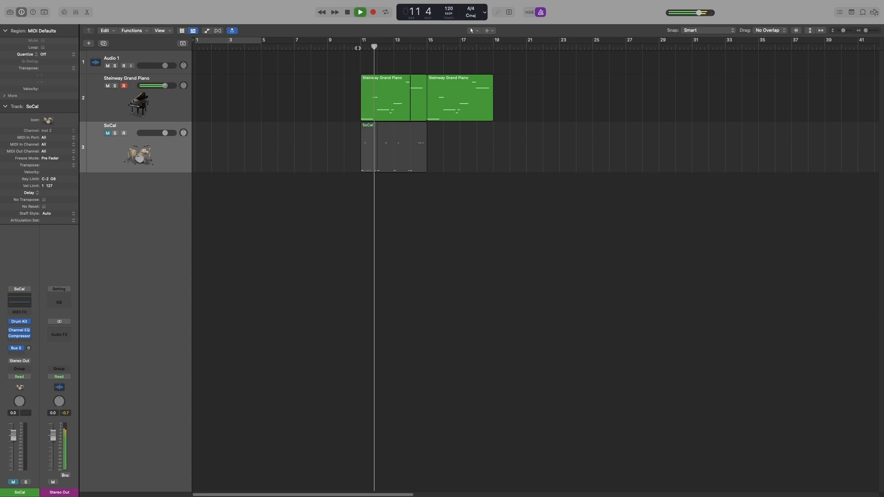
key("space")
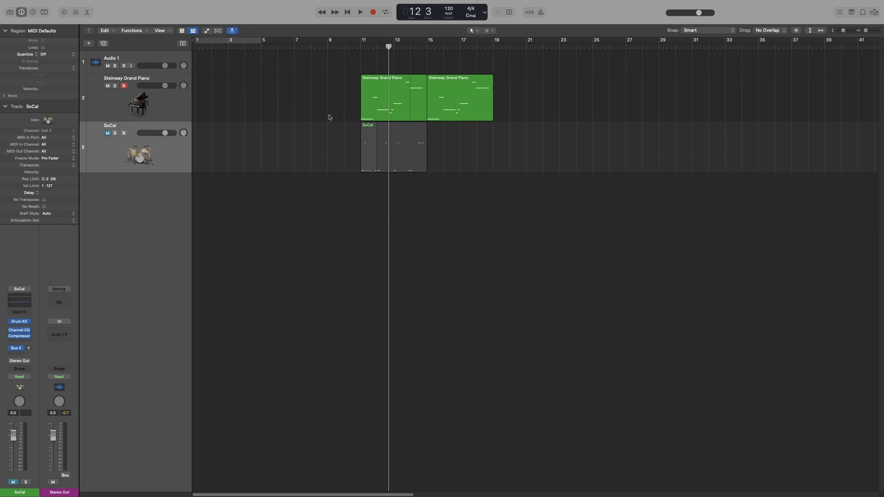
Examine the two overlapping piano regions by selecting each in turn and playing them back from bar 11
left_click(369, 99)
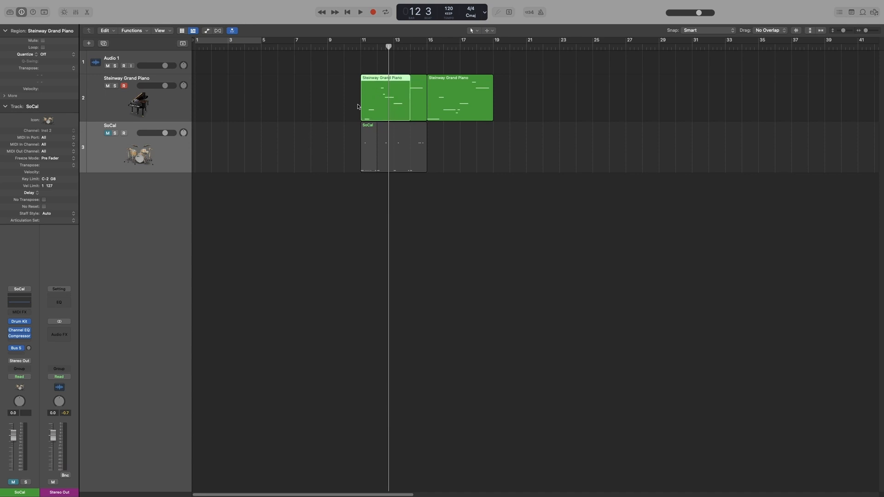
left_click(320, 139)
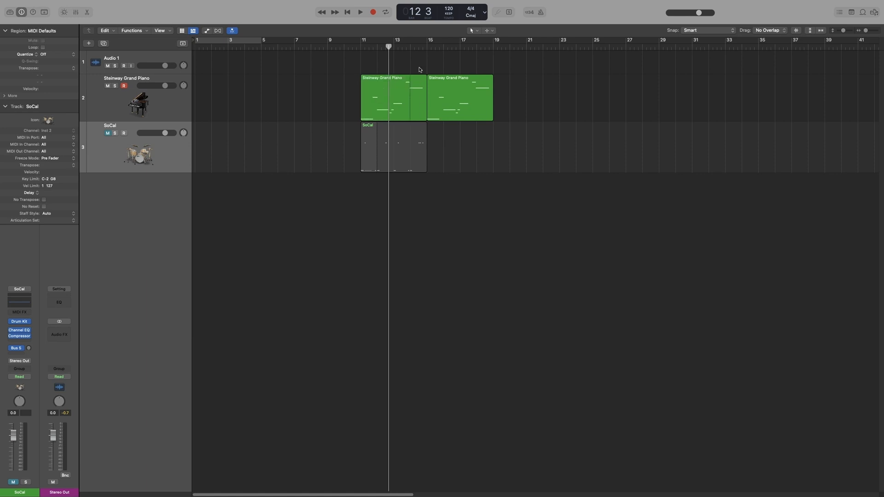
left_click(417, 117)
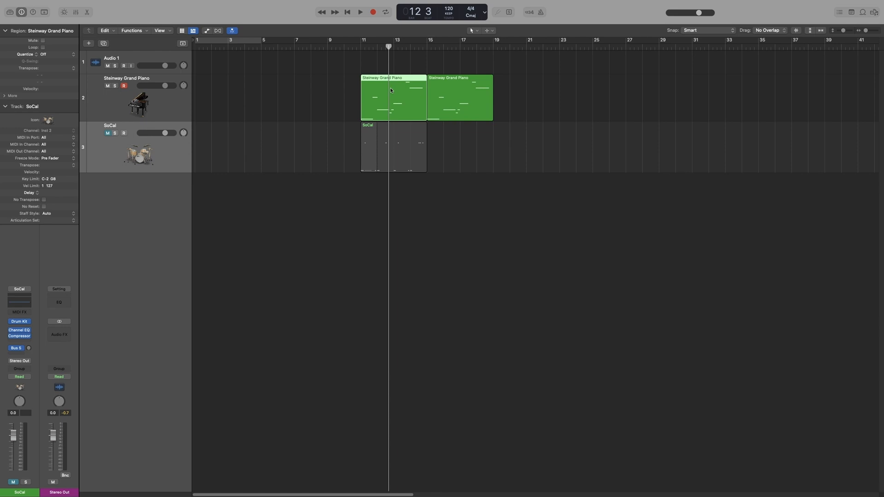
double_click(360, 47)
left_click(356, 111)
left_click(364, 107)
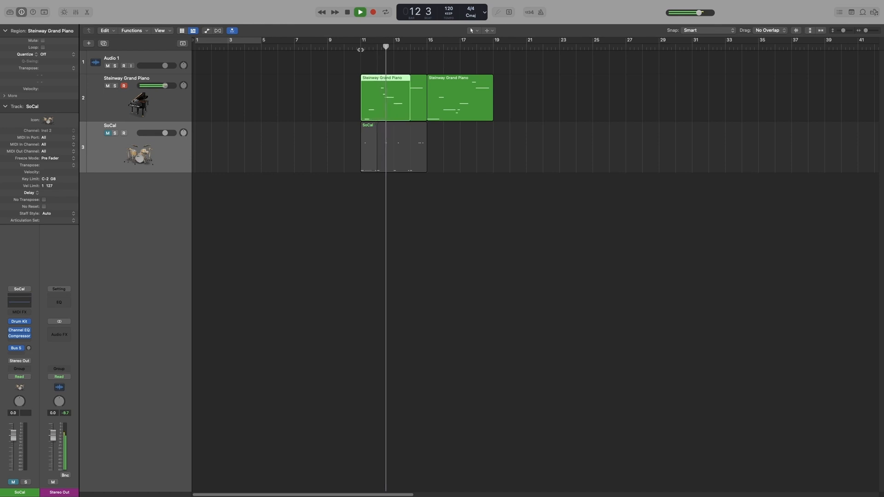
left_click(336, 109)
key("space")
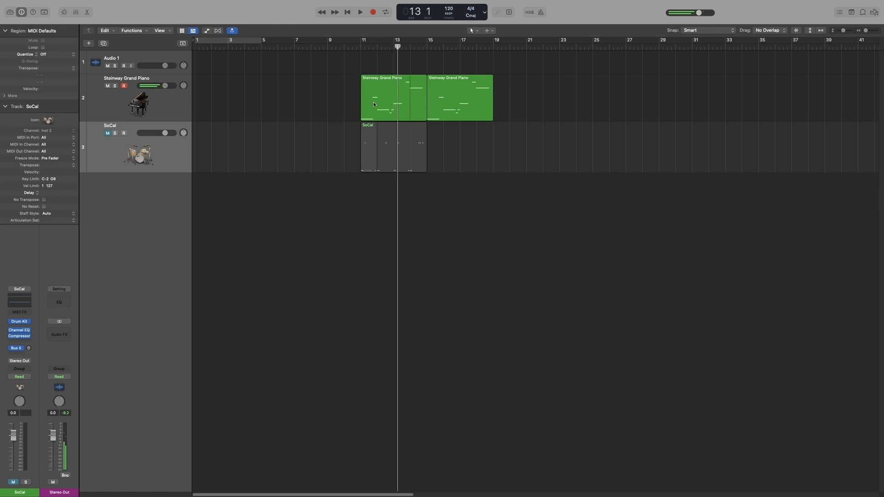
Try moving the shorter piano region ahead of bar 11 and back over the longer one, then extend the longer region's start
left_click_drag(375, 105, 301, 105)
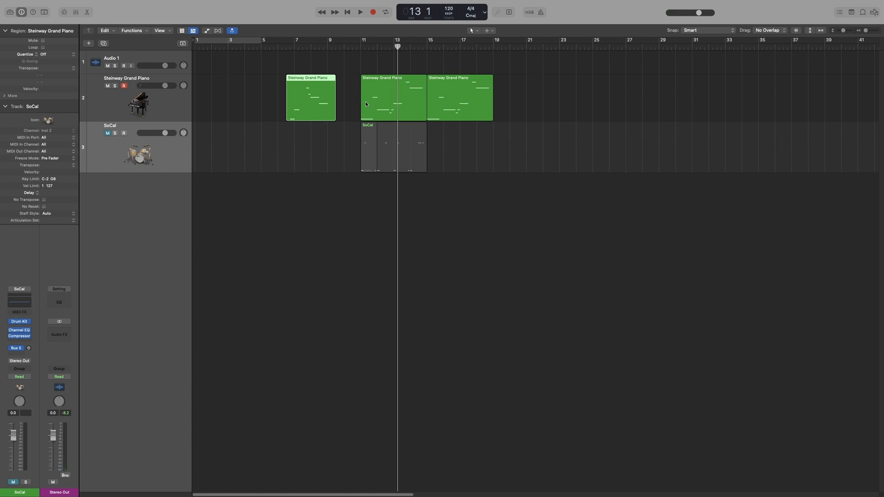
left_click_drag(304, 109, 361, 110)
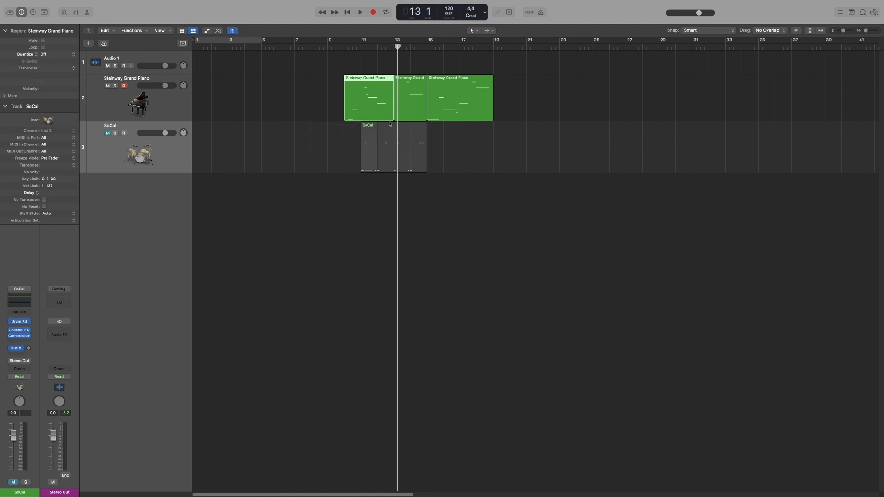
key("super+z")
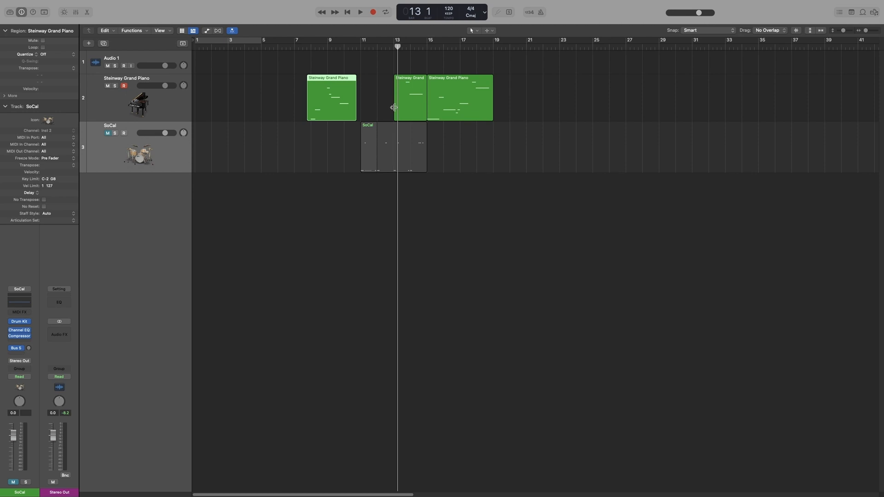
left_click_drag(395, 112, 370, 112)
Undo the piano region moves and trims together with the overlapping piano recording
key("super+z")
key("super+z")
key("super+z")
key("super+z")
key("super+z")
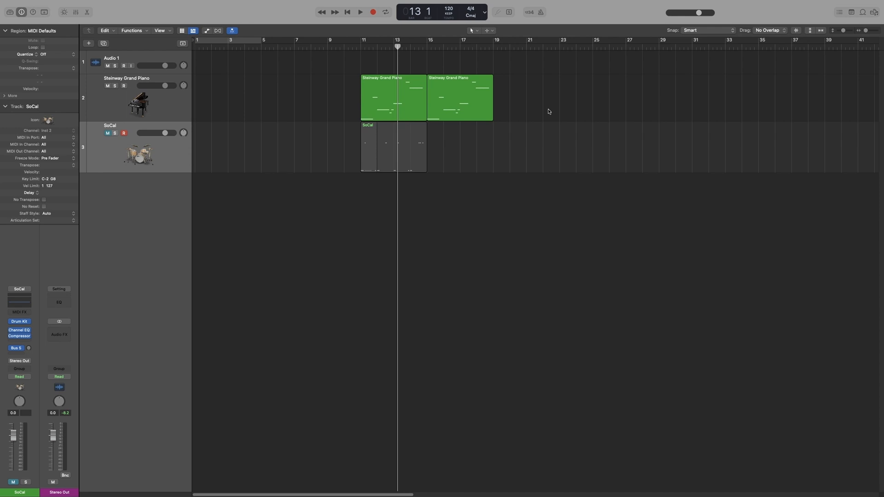
Set the cycle-off behaviour for overlapping MIDI recordings to Overlap/Merge Selected Regions in the Recording preferences
key("super+comma")
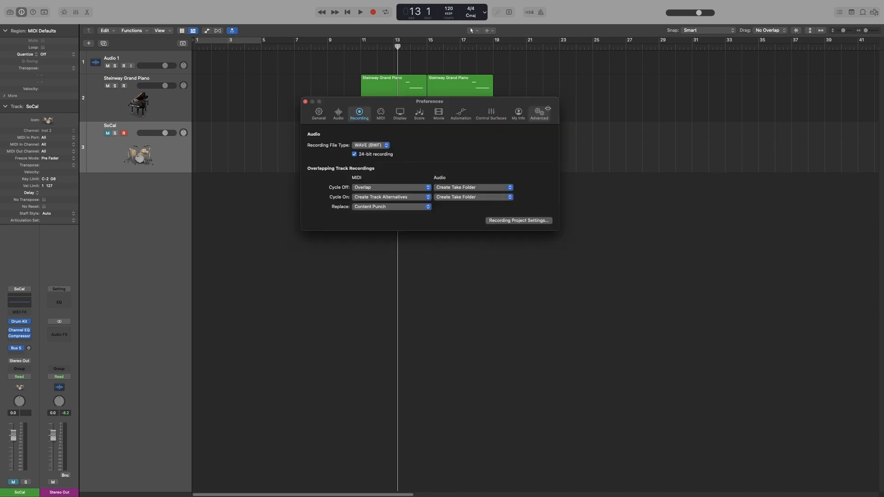
left_click(414, 187)
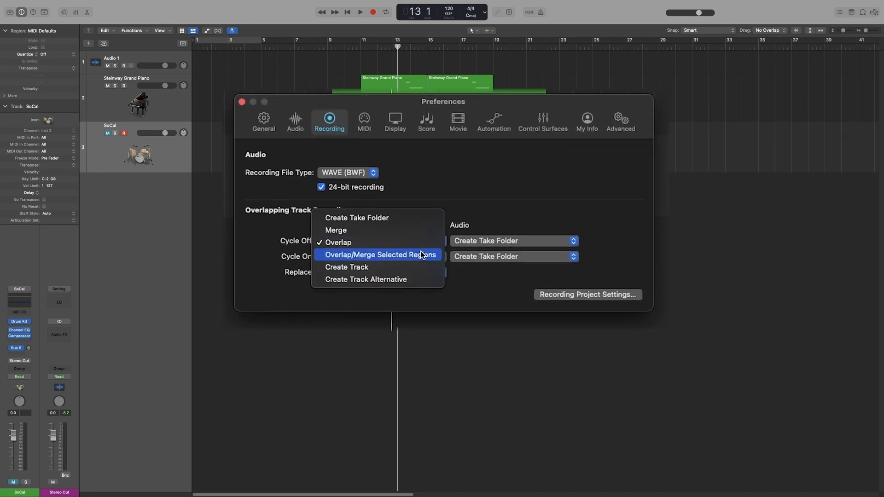
left_click(422, 255)
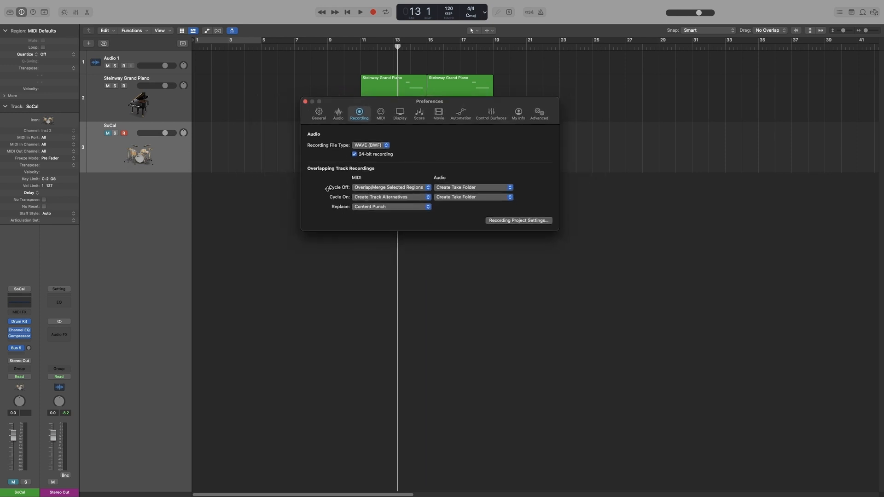
left_click(305, 102)
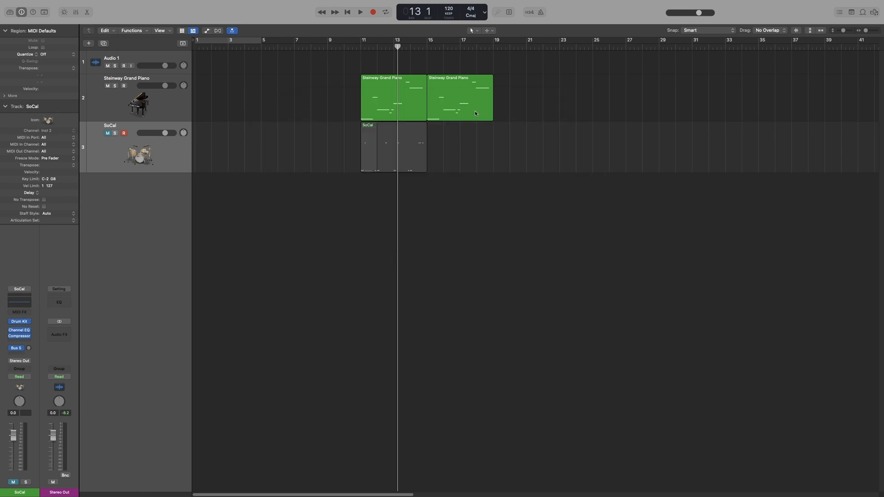
Move the second piano region to bar 25, place the playhead at bar 24 and select the piano track with no regions selected
left_click_drag(465, 111, 631, 111)
left_click(401, 105)
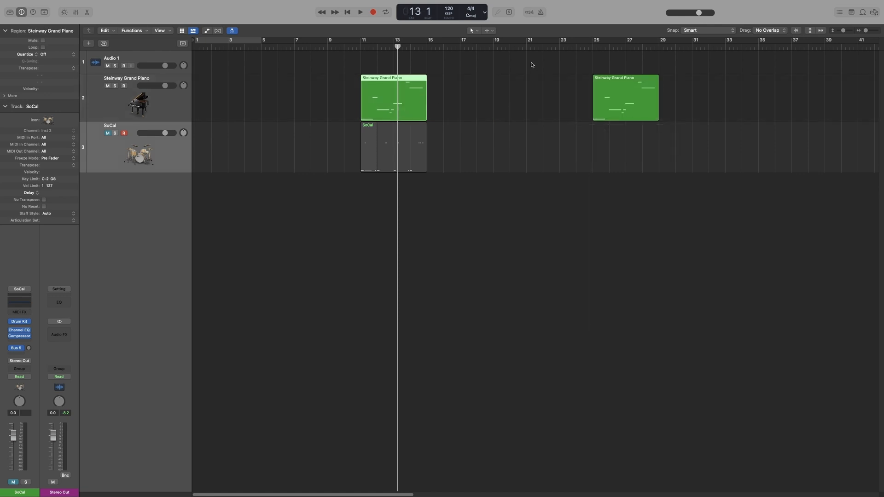
left_click(573, 48)
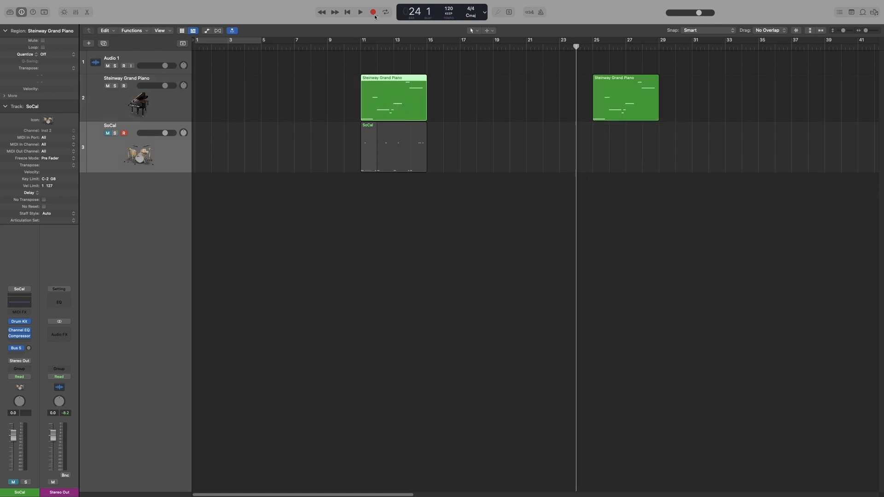
left_click(606, 112)
left_click(625, 153)
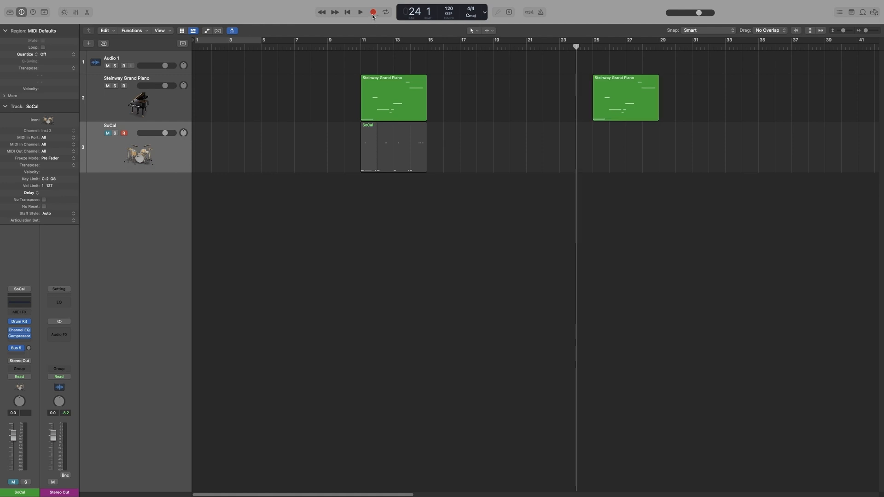
left_click(115, 101)
Record briefly over the unselected piano region at bar 25 and delete the new recording
left_click(372, 14)
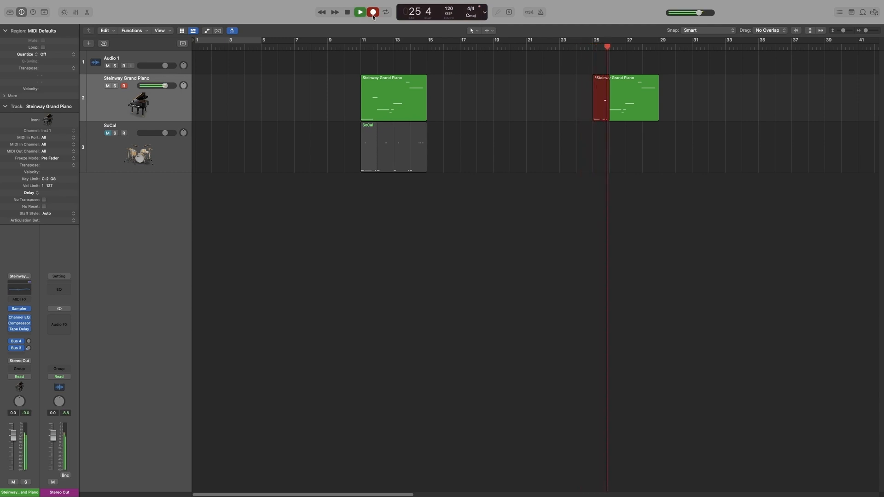
left_click(374, 14)
key("Delete")
Enable the metronome and count-in, record from bar 25 over the selected piano region, and undo the take
left_click(593, 48)
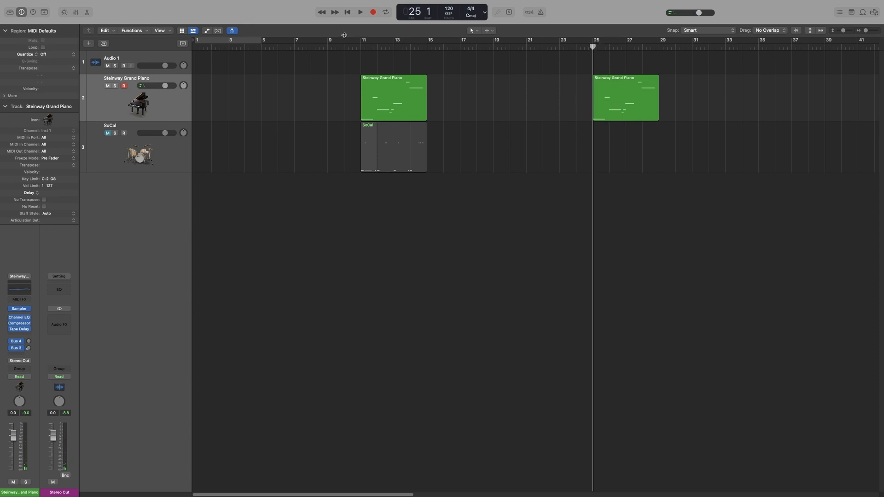
left_click(540, 12)
left_click(529, 12)
left_click(619, 85)
left_click(373, 13)
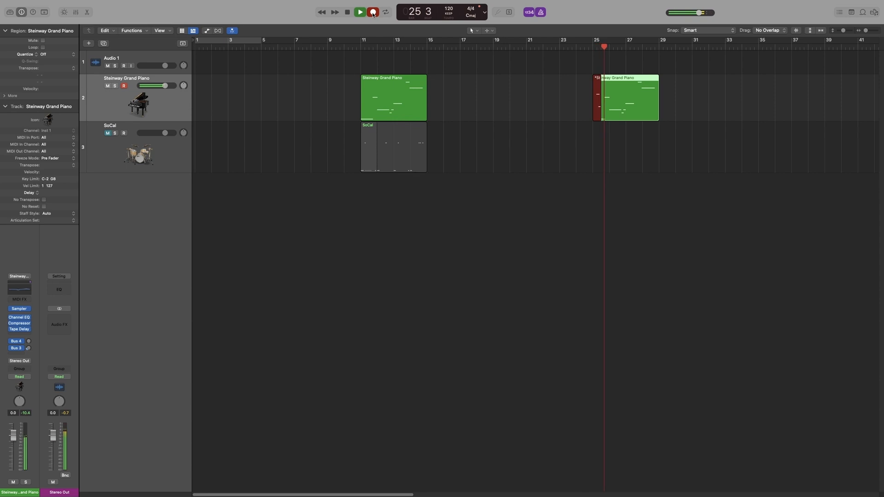
left_click(373, 13)
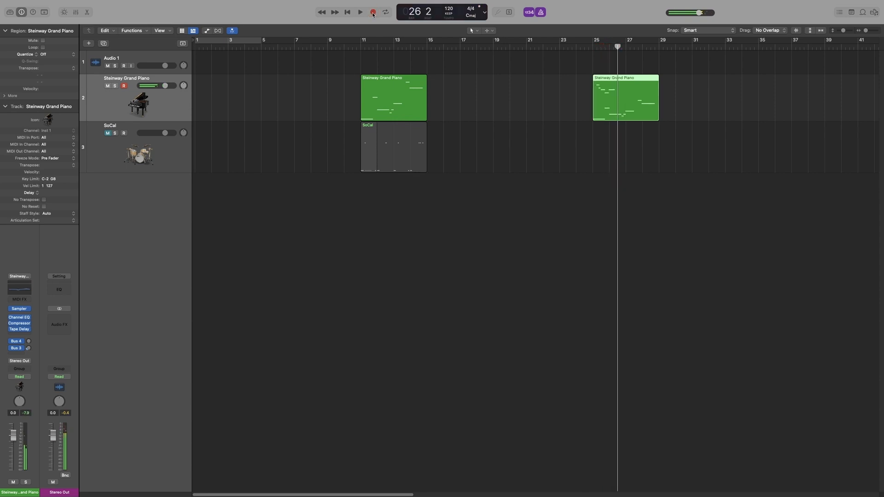
key("super+z")
Turn the count-in off, record piano from bar 18 with the bar 25 region still selected, and undo the take
left_click(477, 48)
left_click(529, 13)
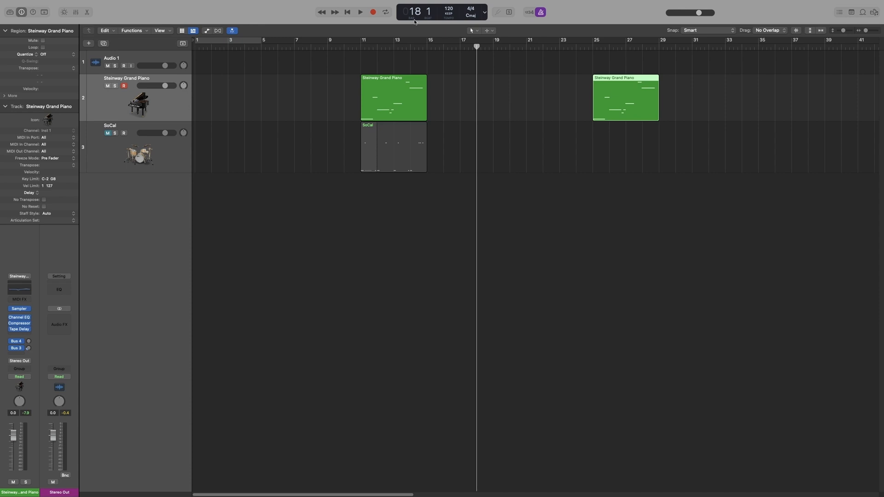
left_click(372, 14)
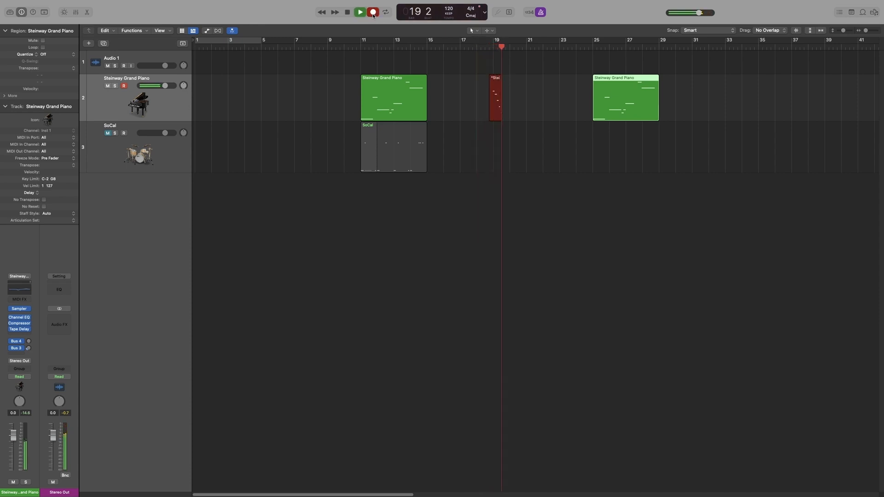
left_click(372, 14)
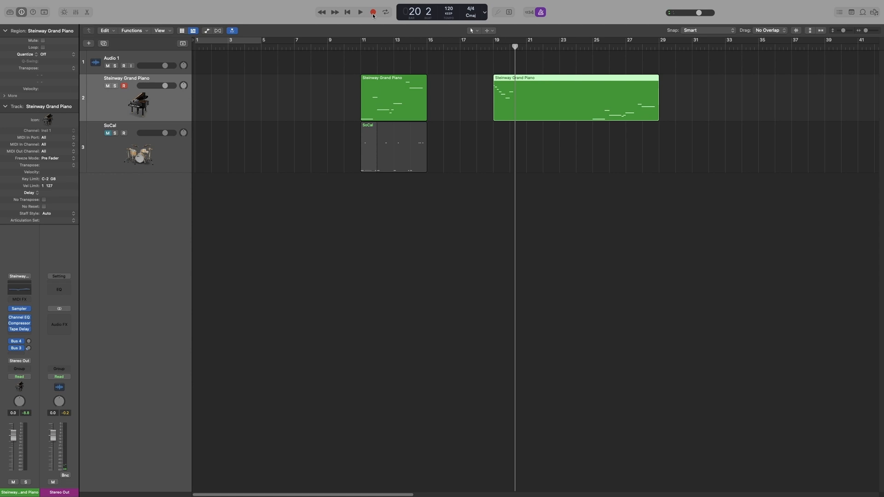
key("super+z")
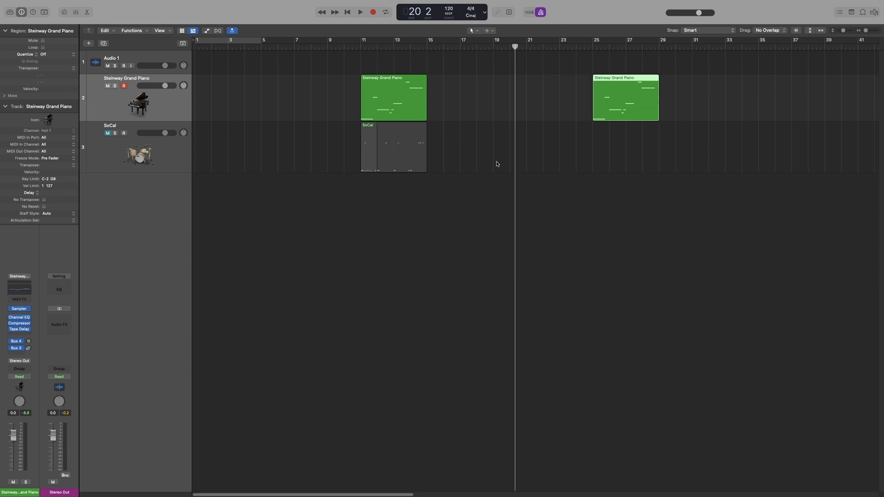
Deselect the piano region and set the MIDI overlapping recording option for Cycle Off to Create Track
left_click(476, 168)
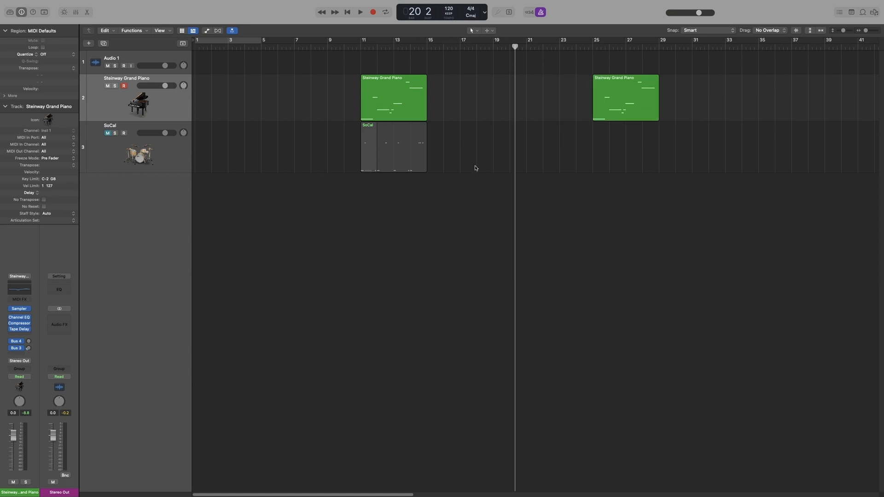
key("super+comma")
left_click(408, 242)
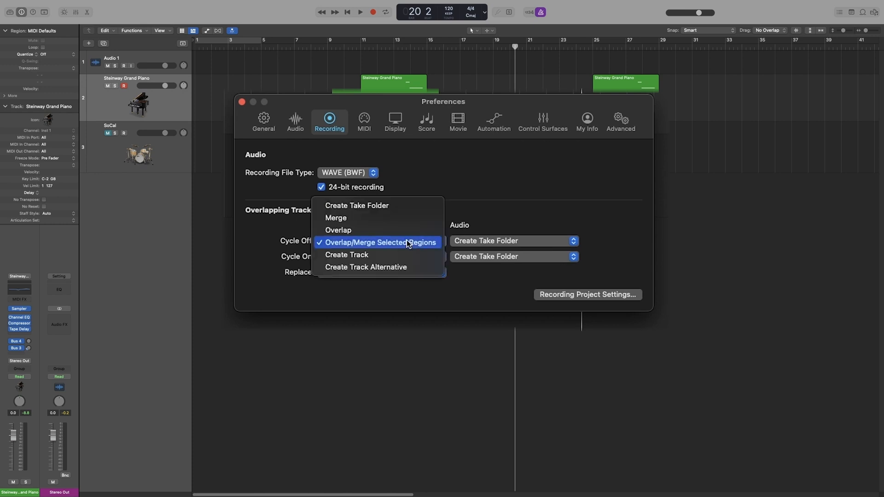
left_click(383, 254)
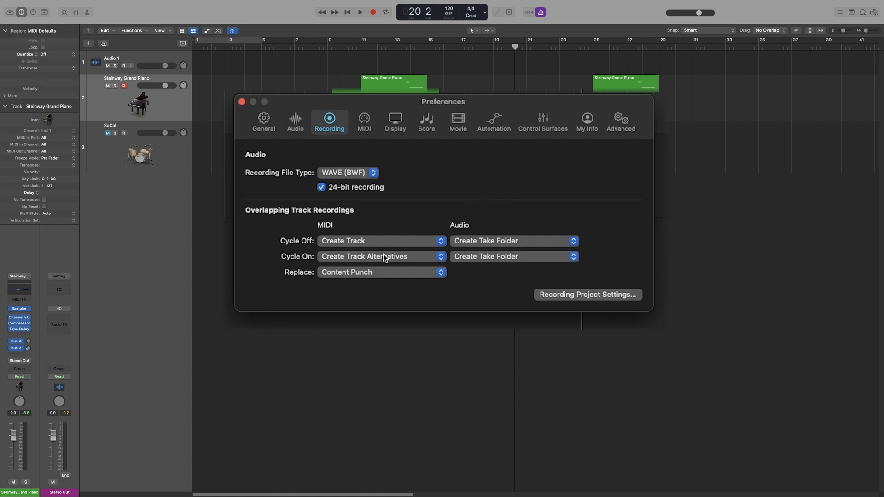
key("super+w")
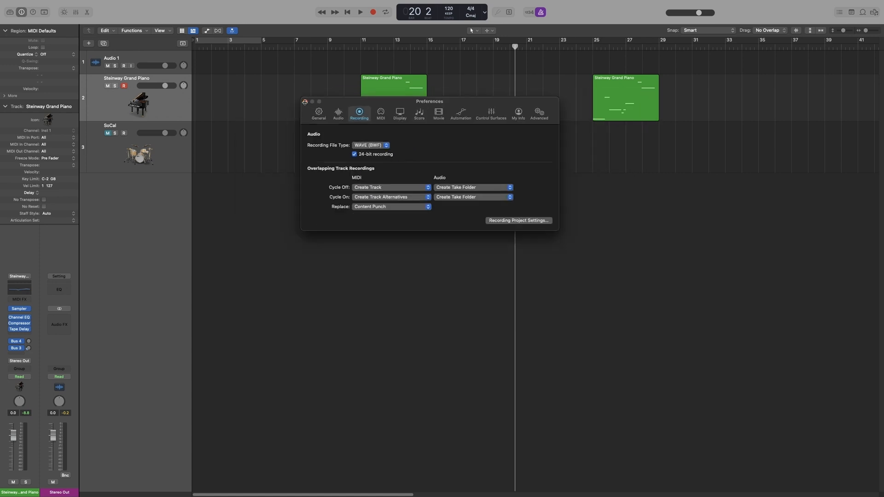
Record a piano take from bar 24 over the unselected bar 25 region and undo the take
left_click(581, 44)
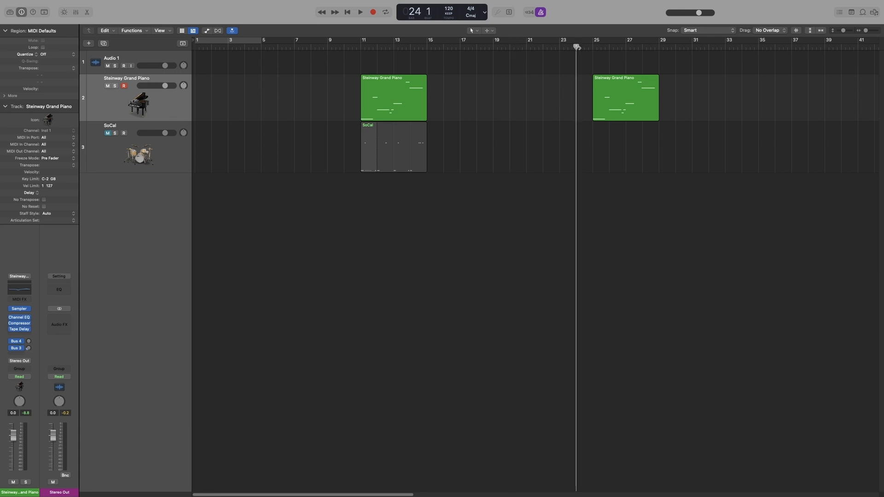
left_click(373, 13)
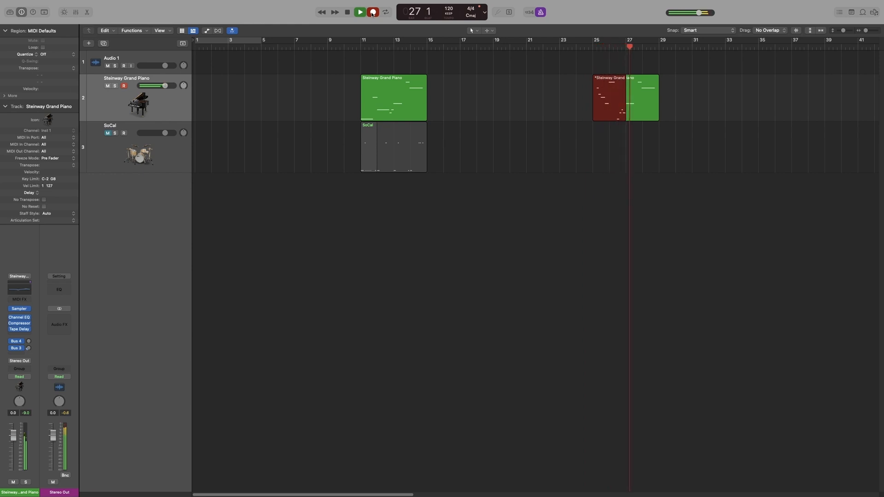
key("space")
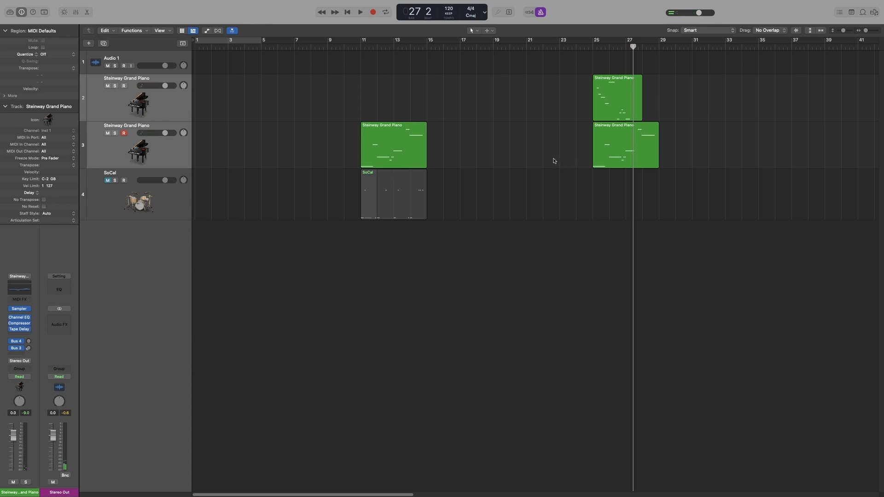
key("super+z")
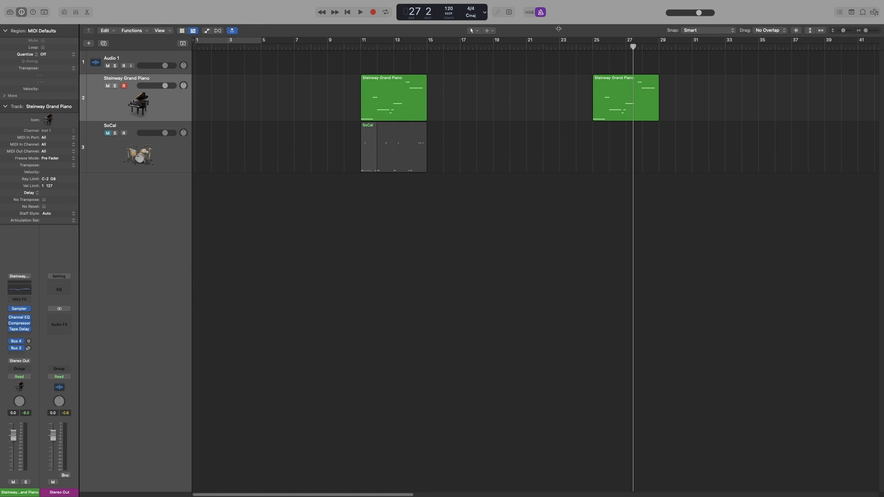
Set the MIDI overlapping recording option for Cycle Off to Create Track Alternative and close the preferences
key("super+comma")
left_click(390, 245)
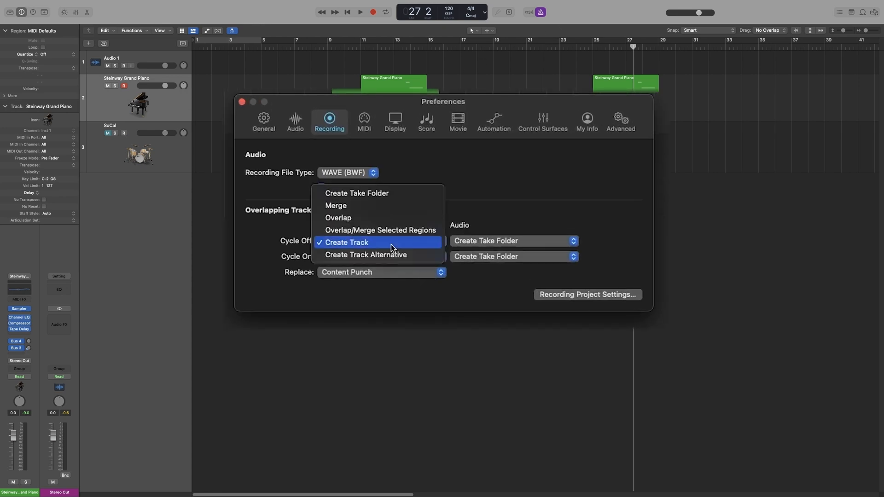
left_click(396, 255)
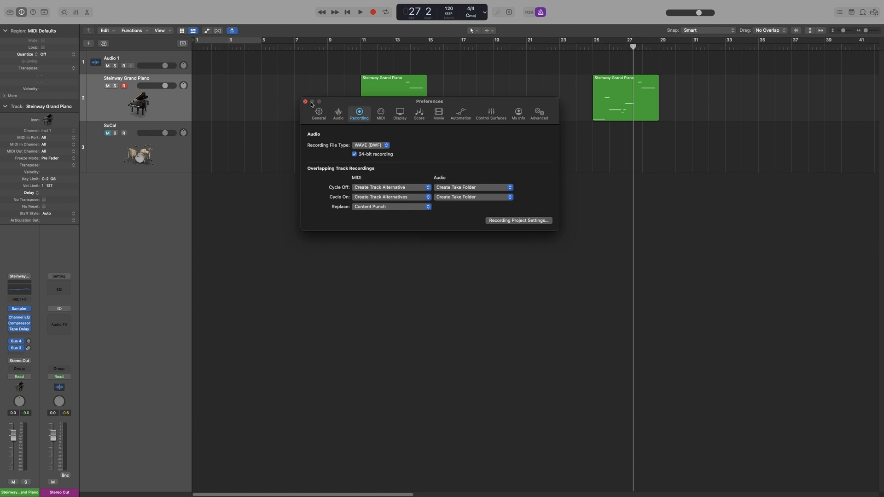
left_click(306, 102)
Record a new piano take from bar 25 over the existing region and slightly increase the piano track's height
left_click(593, 44)
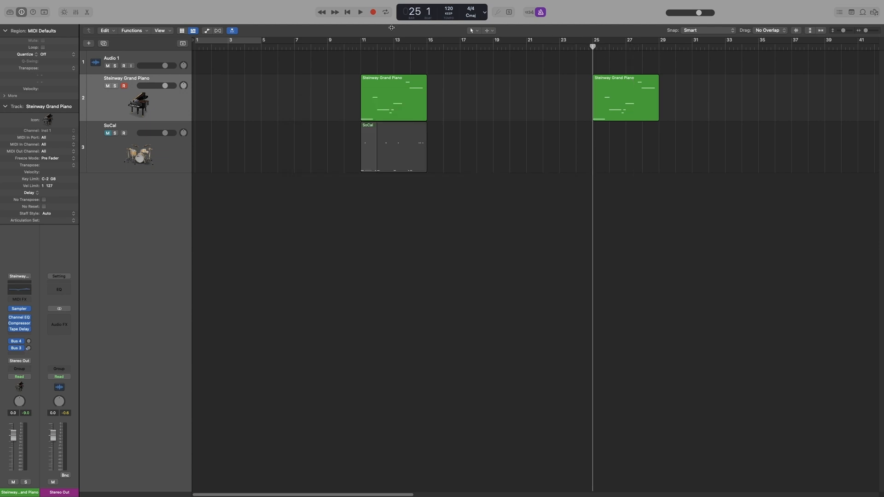
left_click(372, 13)
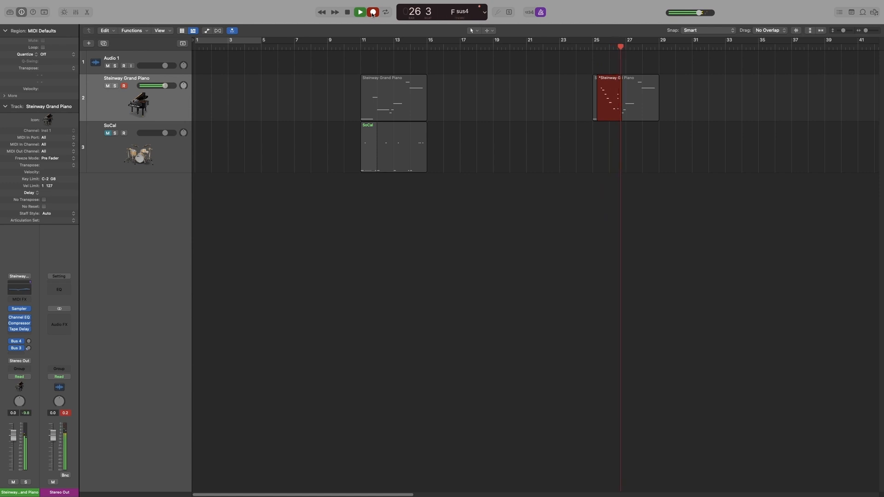
key("space")
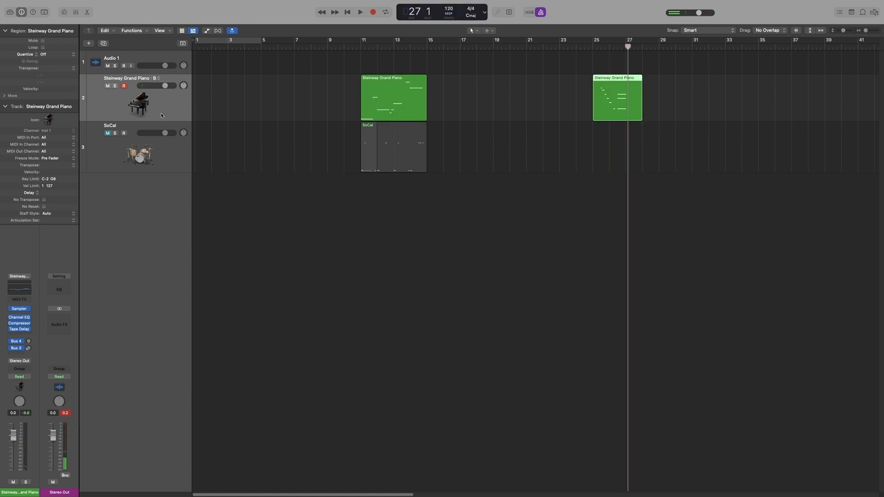
left_click_drag(162, 121, 162, 129)
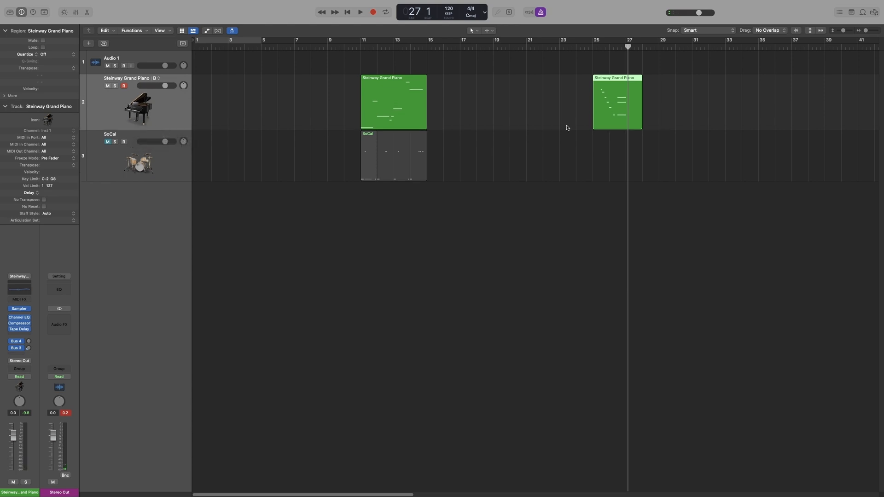
Play back the newly recorded piano take from bar 25
left_click(594, 46)
key("space")
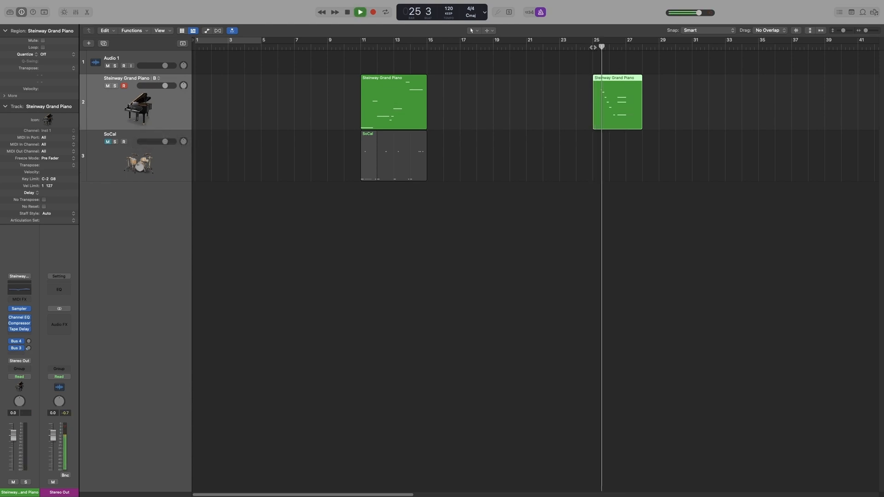
key("space")
Switch the piano track to alternative A and play it back from bar 25
left_click(158, 78)
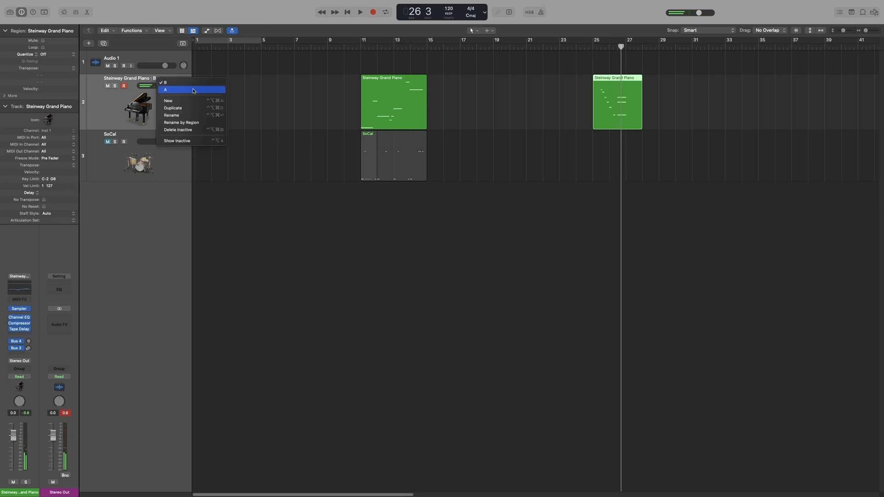
left_click(164, 90)
left_click(593, 46)
key("space")
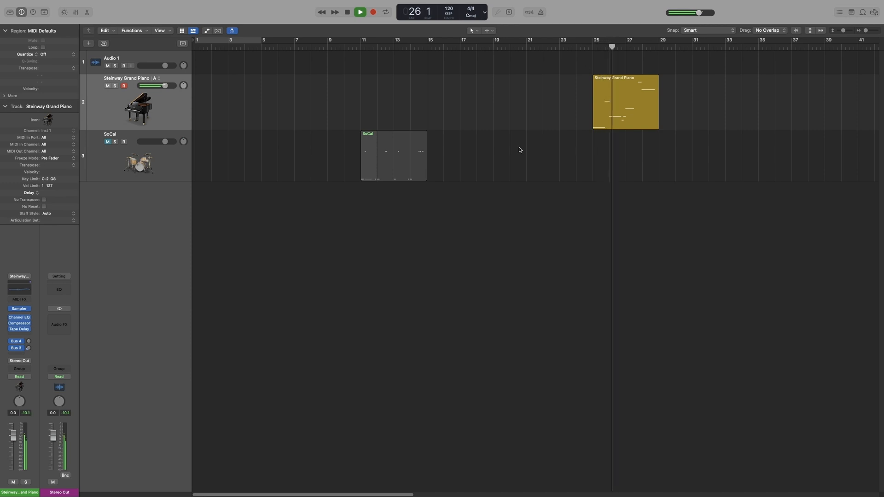
key("space")
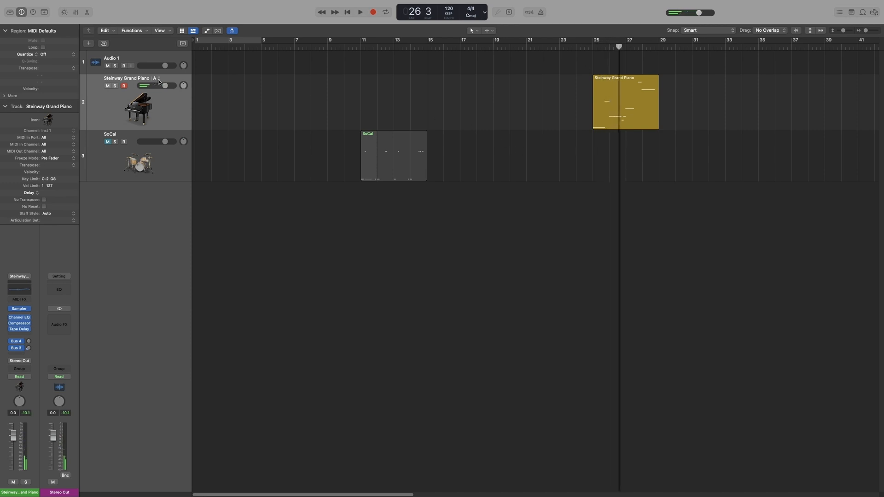
Delete the piano track's inactive alternatives and briefly play the remaining region at bar 25
left_click(159, 80)
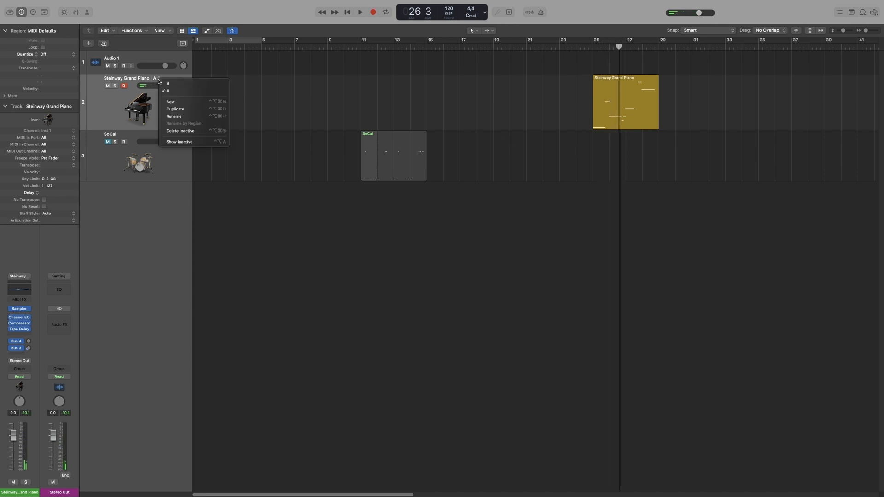
left_click(196, 131)
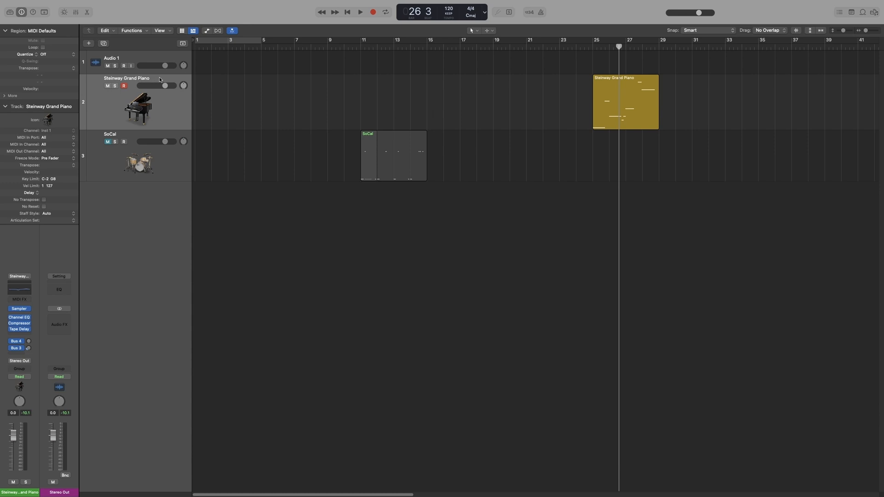
left_click(591, 47)
key("space")
key("space")
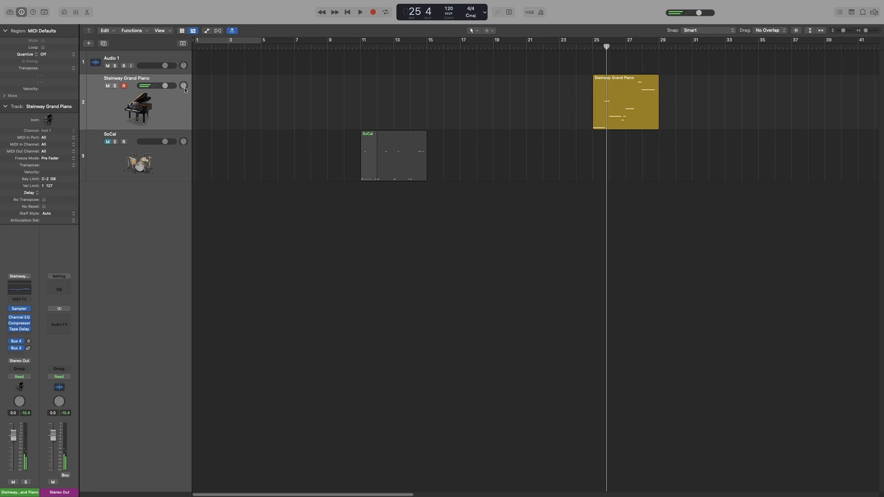
Set the MIDI overlapping recording option for Cycle On to Create Tracks and Mute and close the preferences
key("super+comma")
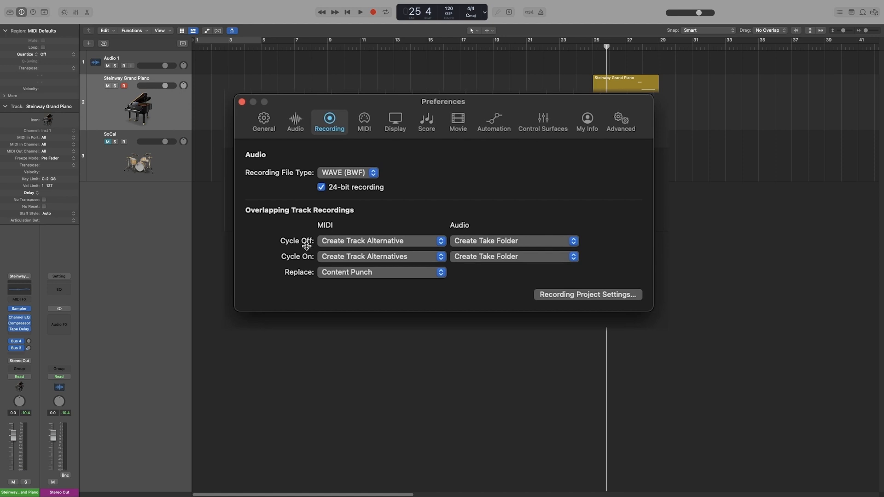
left_click(377, 257)
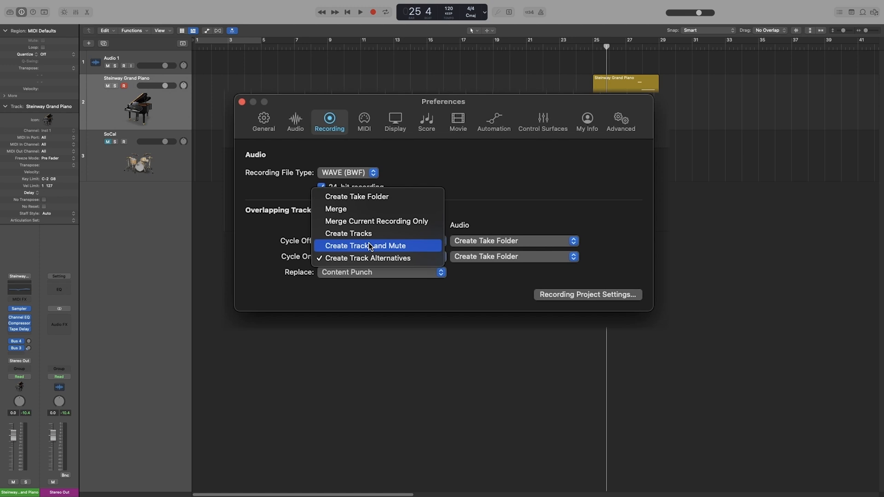
left_click(384, 191)
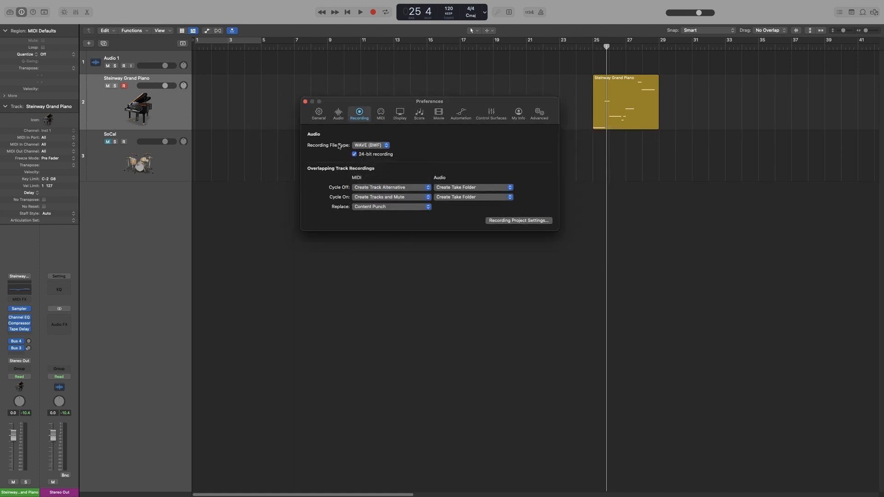
left_click(305, 101)
Record a piano take from bar 25 with a cycle range over bars 25 to 29 and the count-in enabled
left_click(593, 46)
key("space")
key("space")
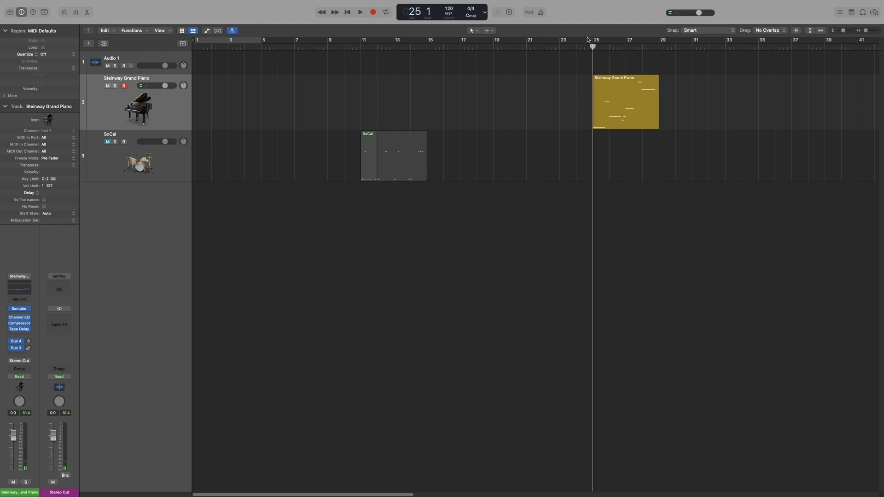
left_click_drag(594, 41, 650, 55)
left_click(529, 12)
key("space")
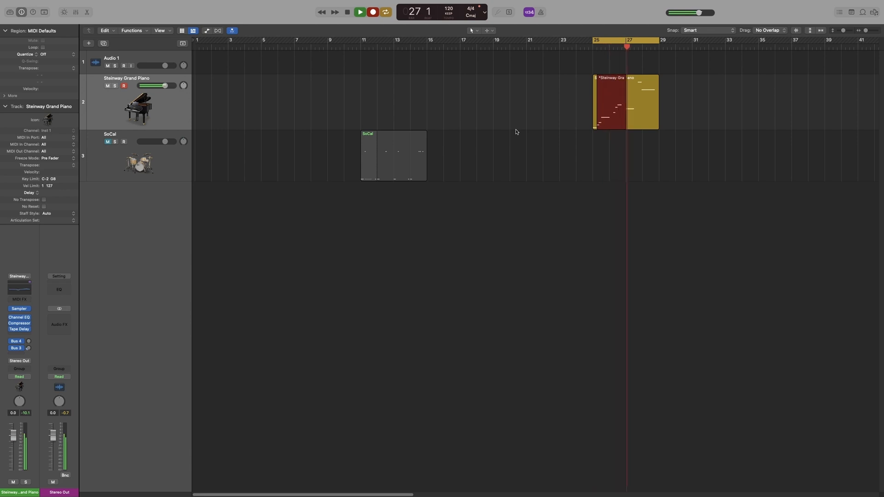
key("space")
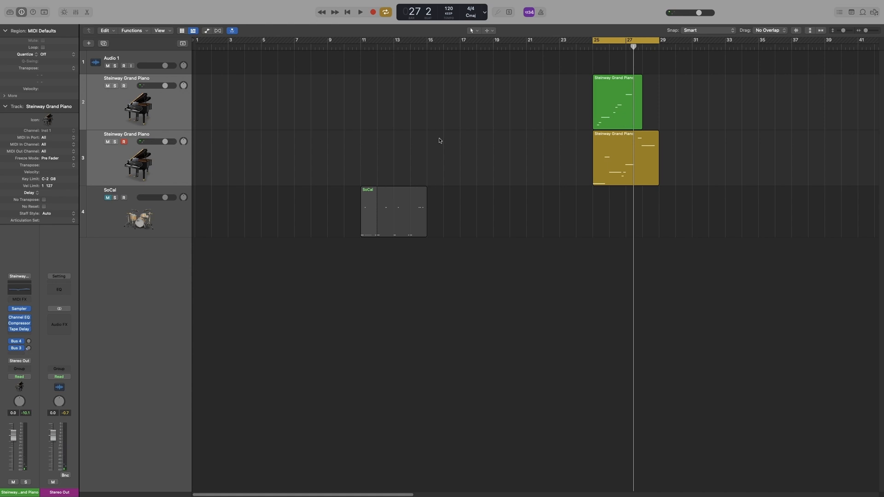
Set the MIDI overlapping recording option for Cycle On to Create Track Alternatives and close the preferences
key("super+comma")
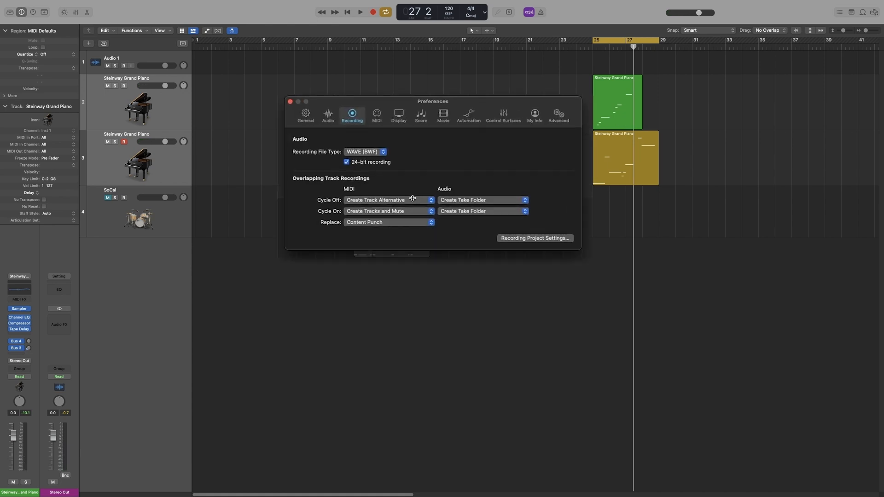
left_click(412, 187)
left_click(438, 158)
left_click(403, 259)
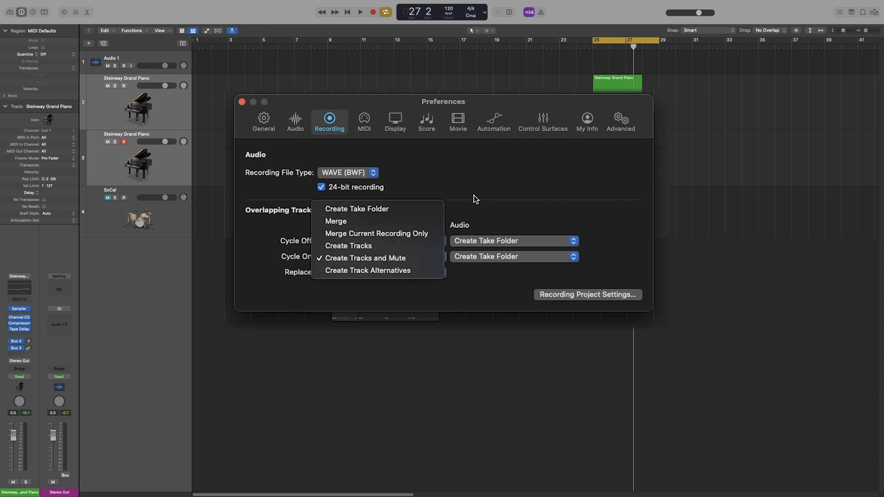
left_click(479, 195)
left_click(413, 256)
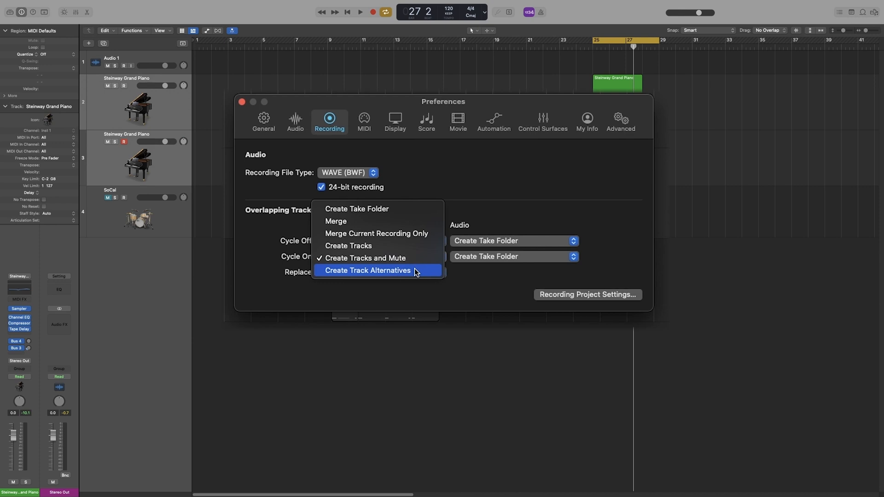
left_click(414, 270)
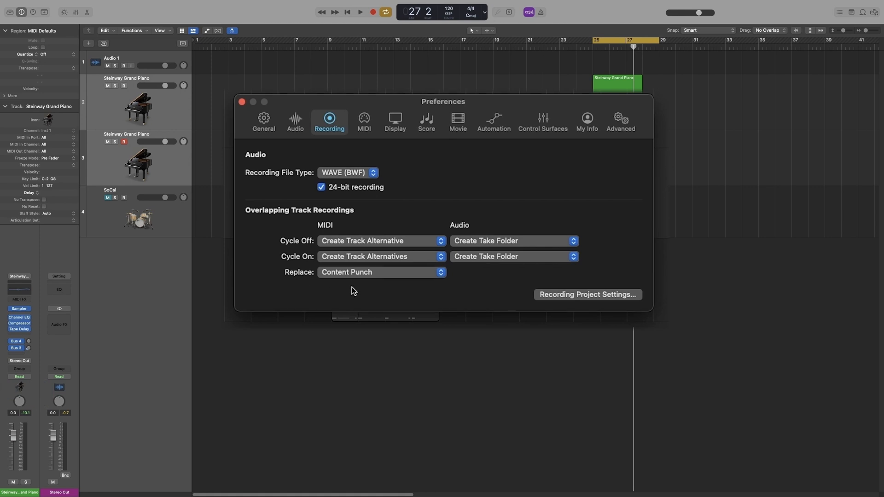
left_click(303, 102)
Add the Replace function to the control bar and turn Replace mode on
right_click(579, 16)
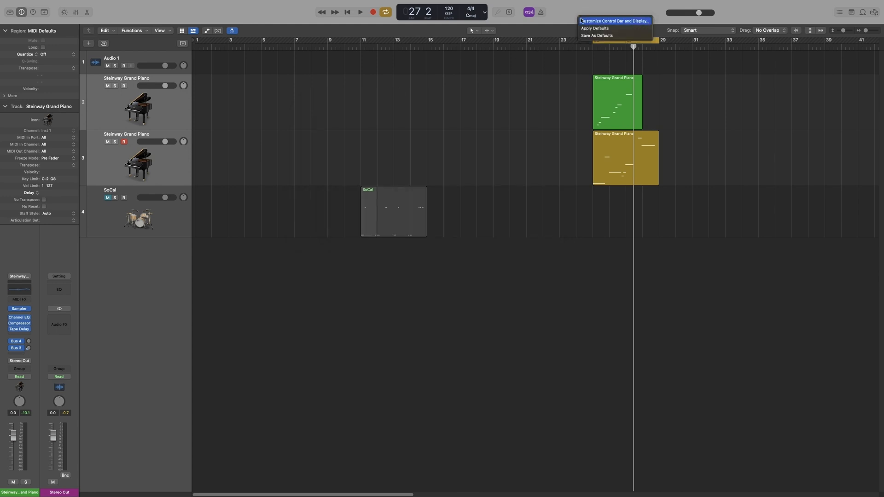
left_click(589, 22)
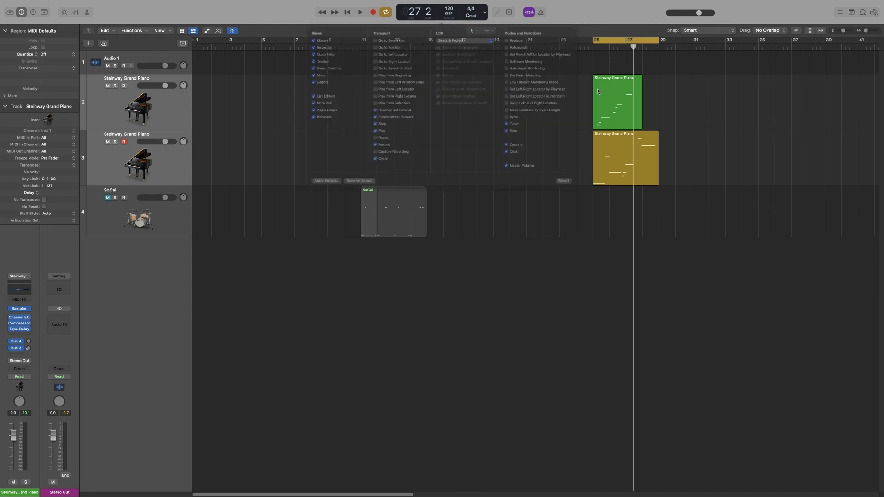
left_click(526, 46)
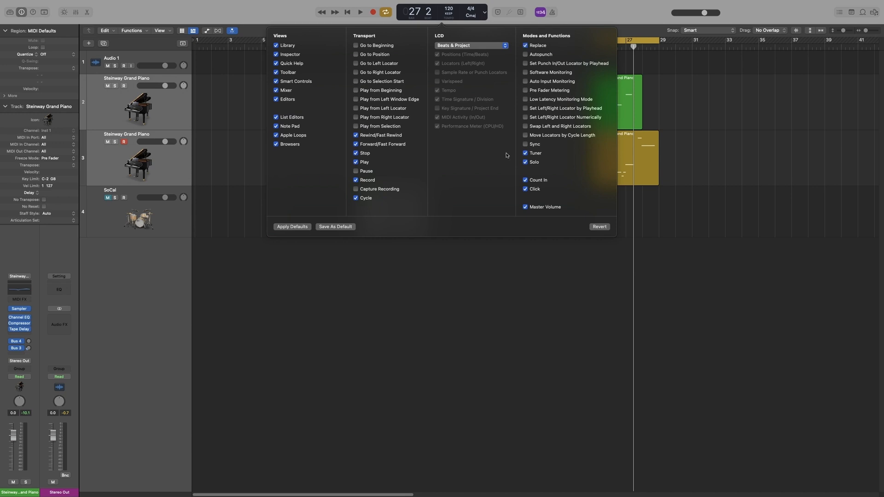
left_click(511, 282)
left_click(498, 12)
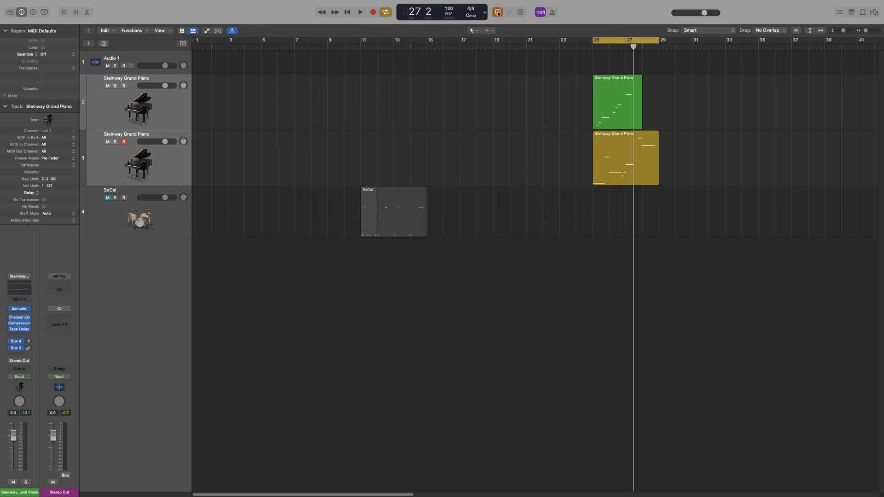
Look through the Replace choices for overlapping MIDI recordings in the recording preferences, leaving Content Punch selected
key("super+comma")
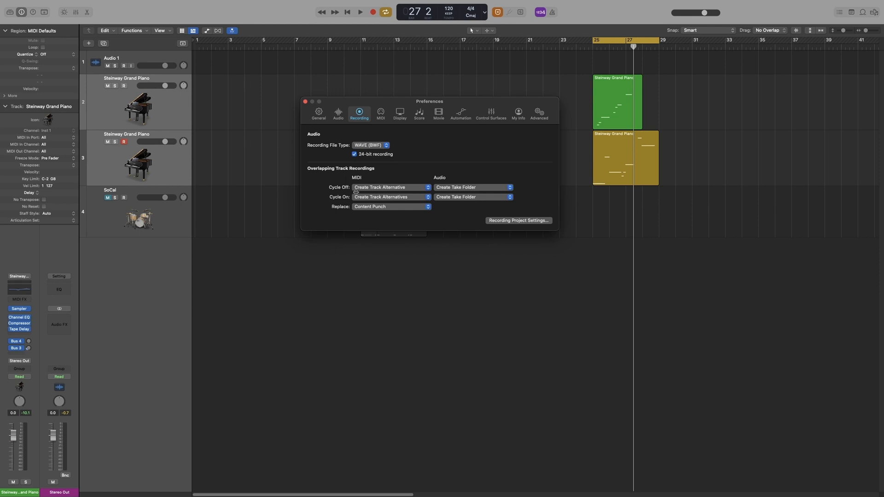
left_click(368, 206)
left_click(305, 101)
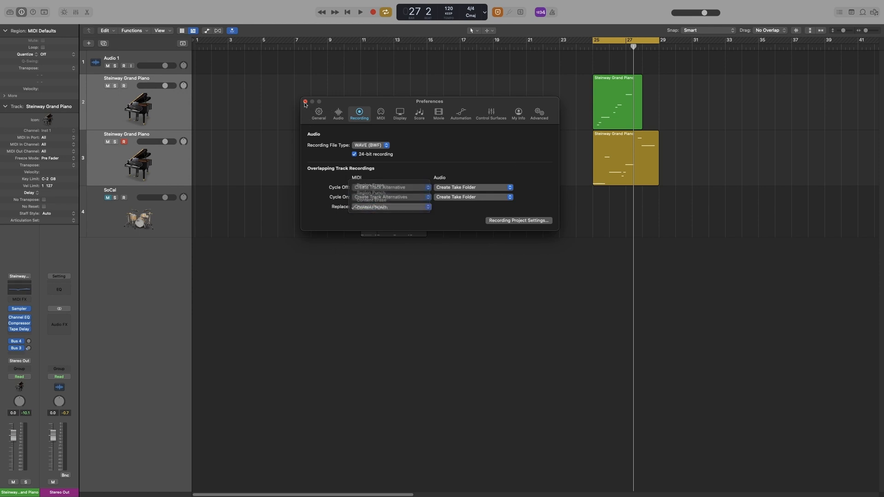
left_click(305, 102)
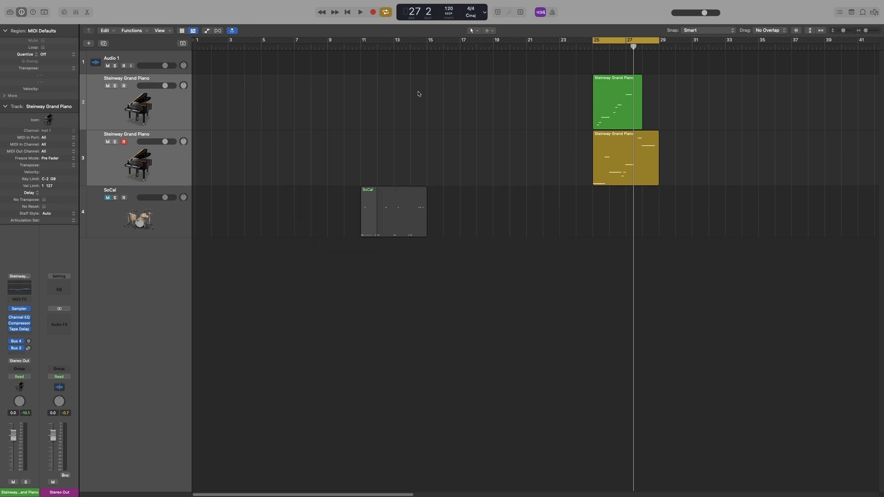
Set the MIDI option of Replace mode to Region Erase and review that setting in the recording preferences
right_click(497, 12)
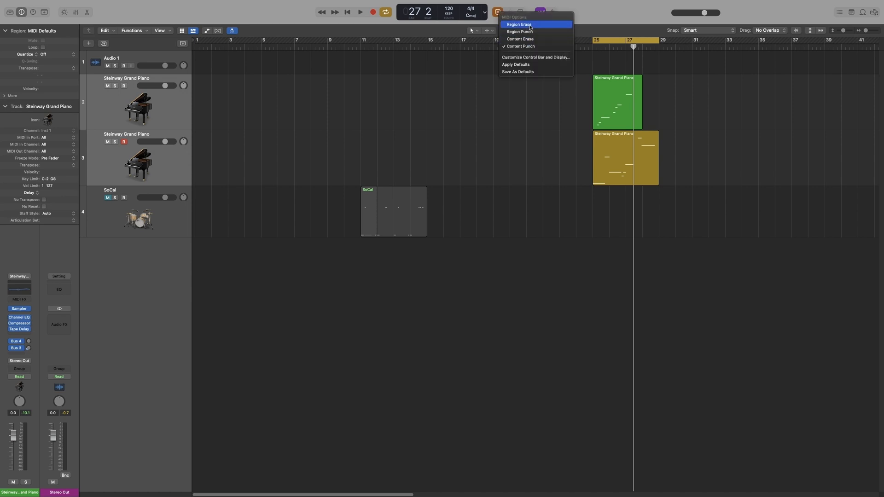
left_click(528, 112)
key("super+comma")
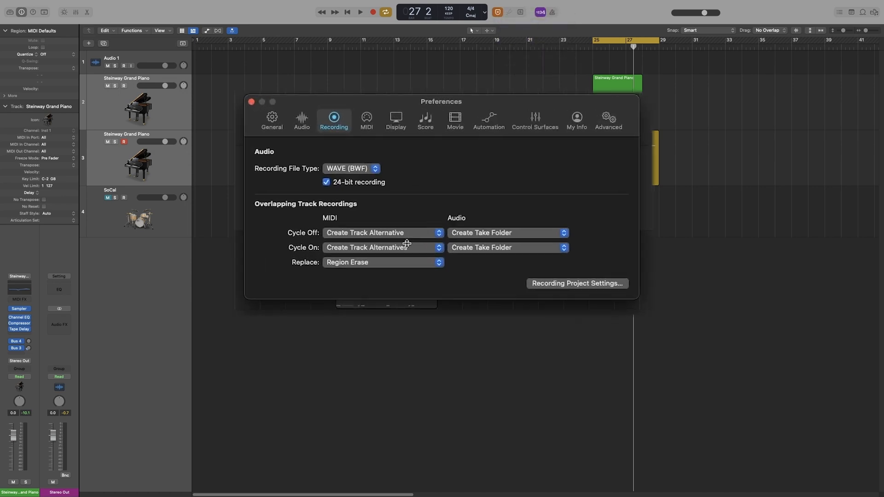
left_click(378, 272)
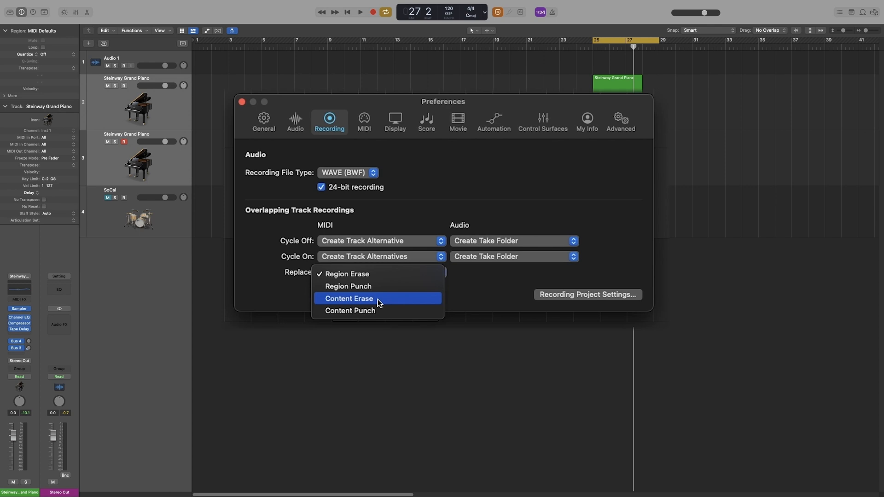
left_click(381, 275)
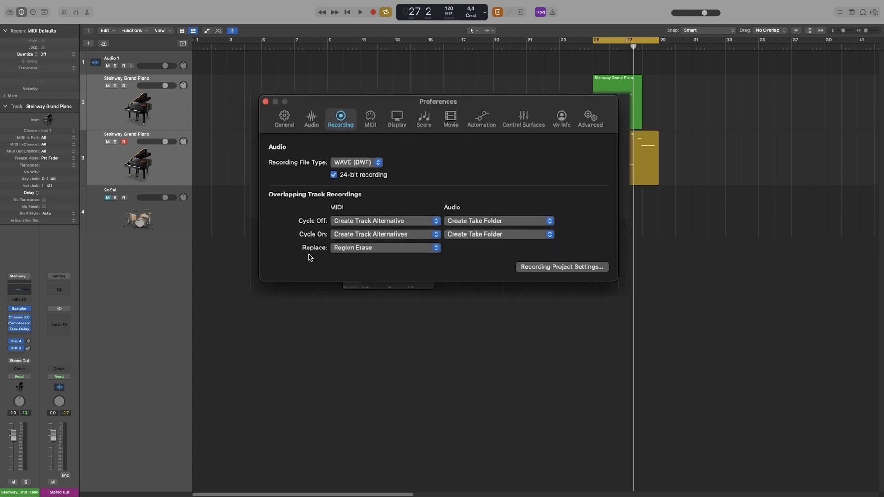
left_click(304, 102)
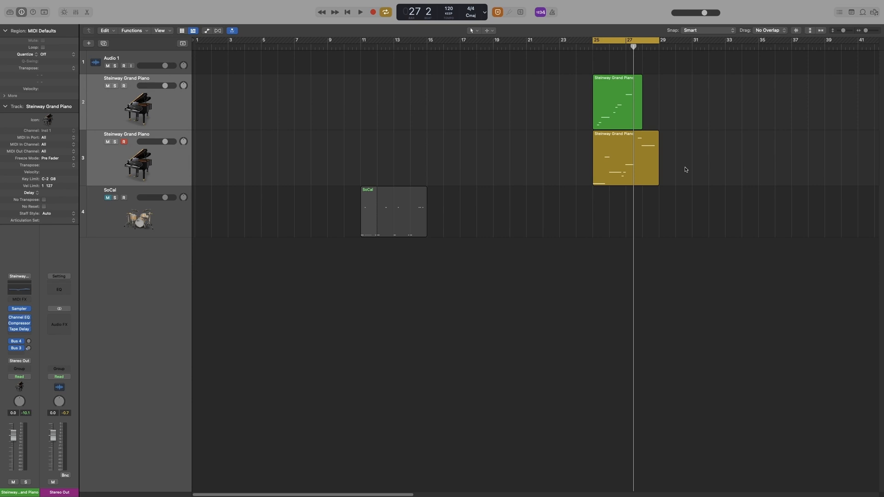
Repeat the yellow piano region twice and join the copies into a single region spanning bars 25 to 37
left_click(621, 121)
left_click(625, 159)
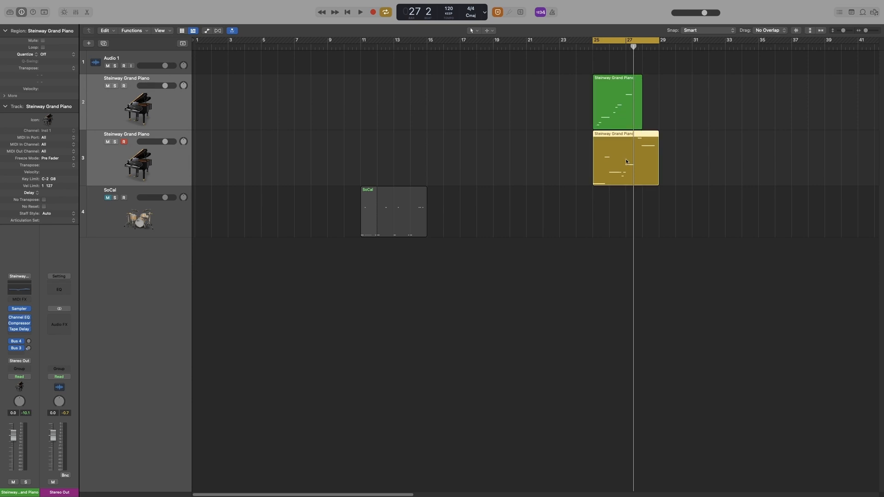
key("super+r")
key("super+r")
scroll(671, 176, "right", 2)
left_click_drag(809, 161, 609, 164)
key("super+j")
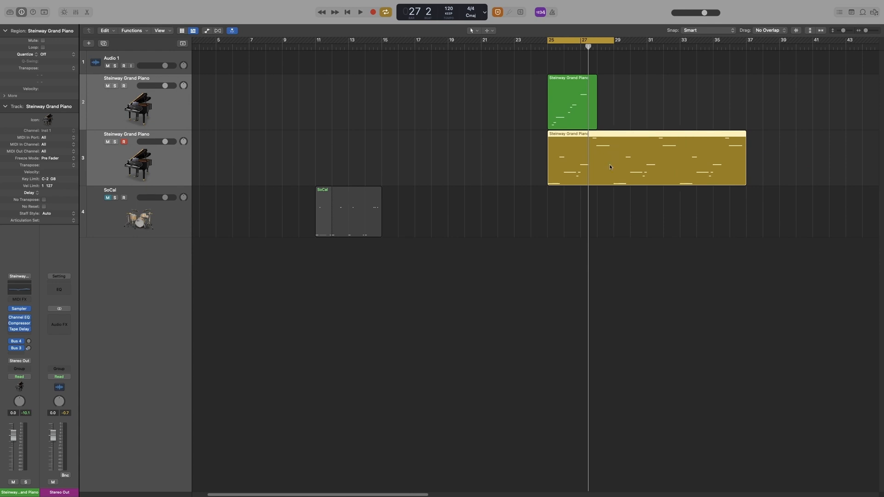
Turn cycle mode off and delete the piano track that holds the green region
key("c")
right_click(183, 109)
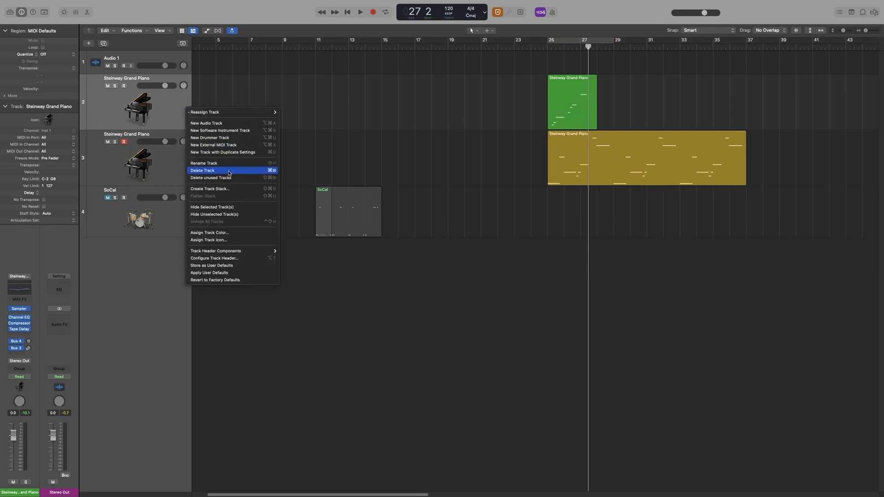
left_click(229, 171)
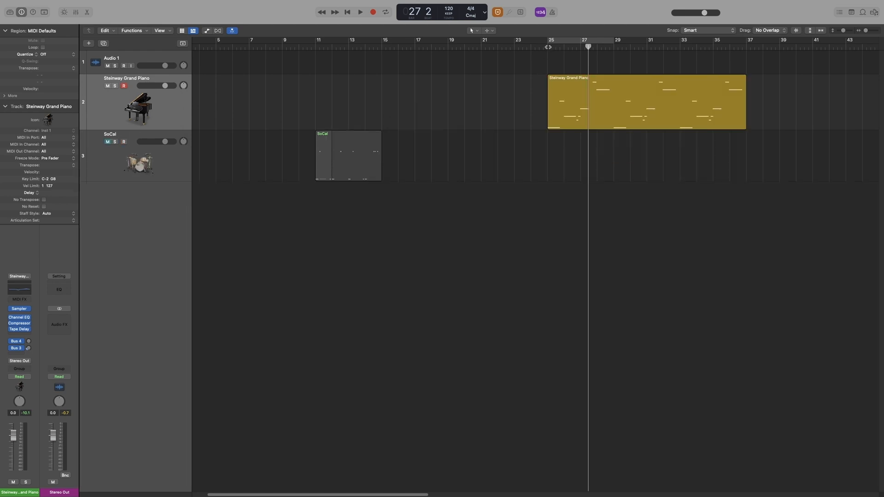
Record a piano take over the long region from bar 31 to about the end of bar 33 in Region Erase mode
left_click(548, 104)
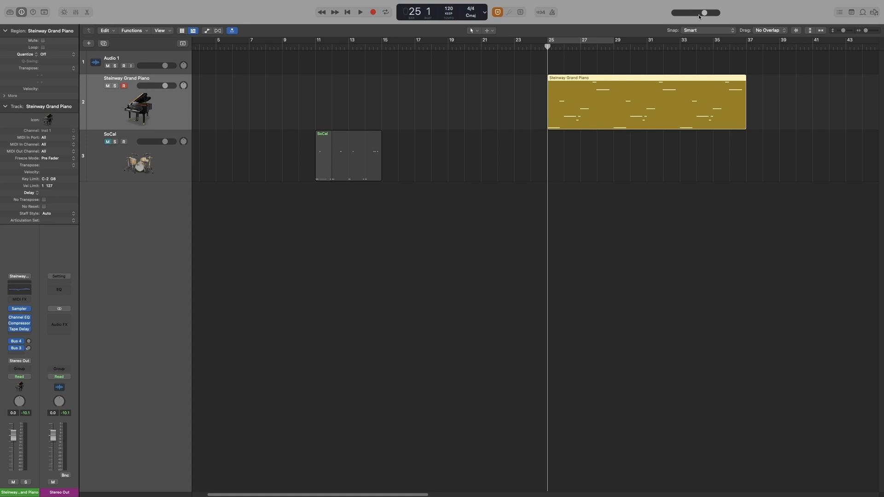
left_click(647, 47)
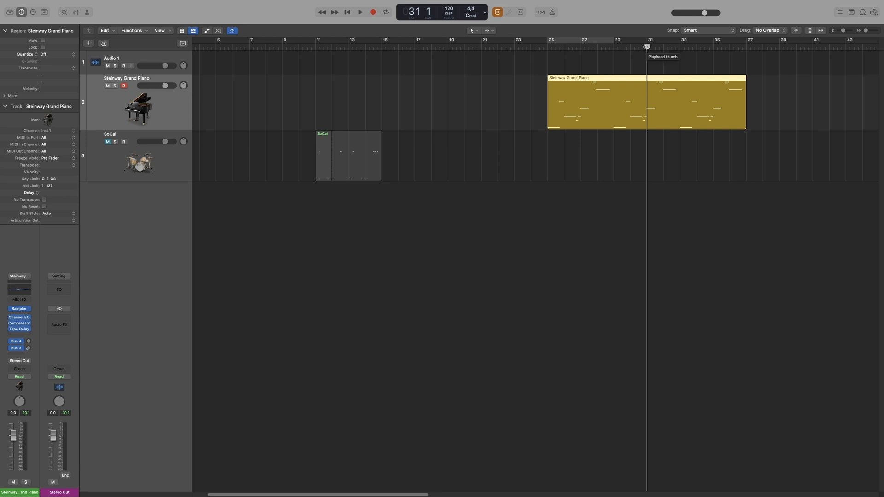
key("r")
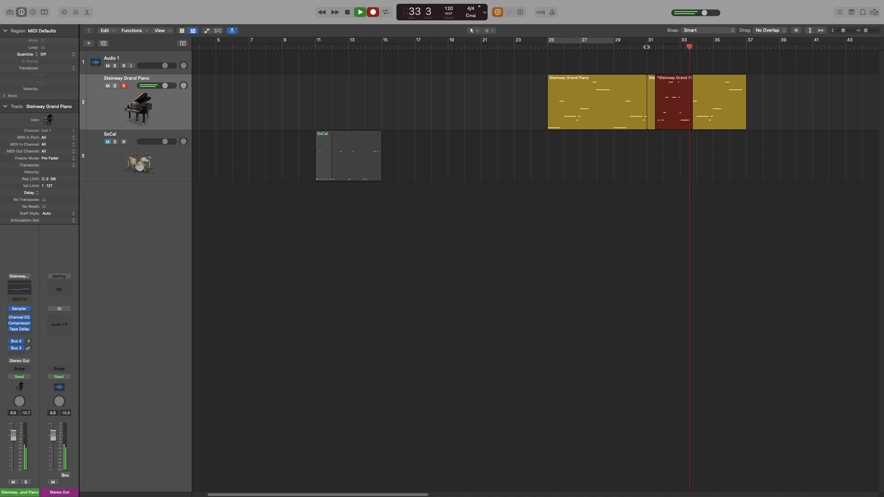
key("space")
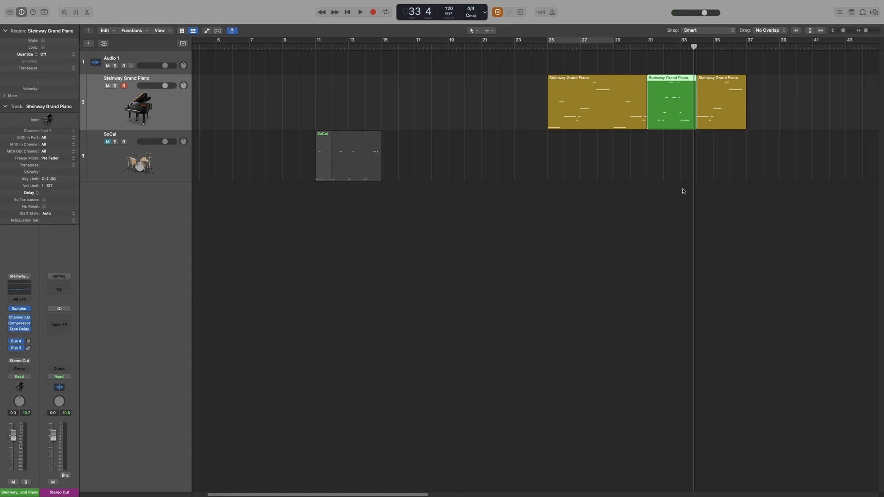
Undo the Region Erase take to restore the single long piano region
left_click_drag(675, 118, 659, 97)
key("super+z")
key("super+z")
key("super+z")
key("super+z")
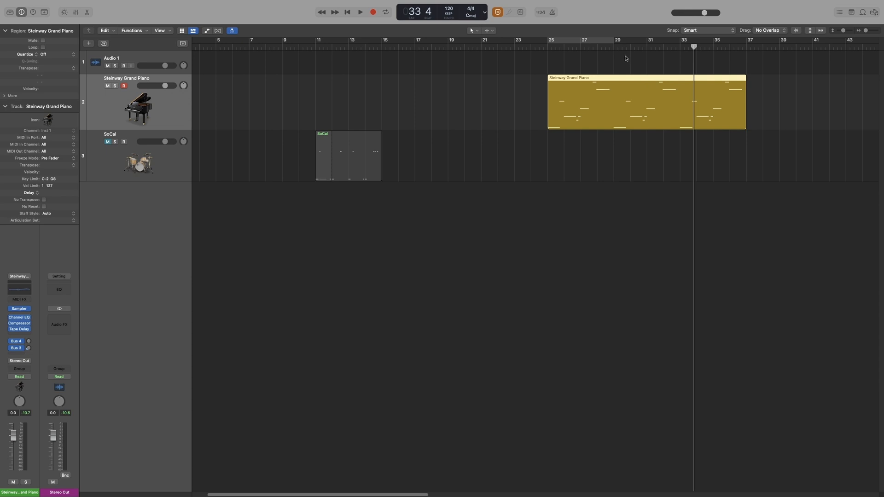
Record over the long region from bar 30 to about bar 32 in Region Erase mode without playing any notes
left_click(630, 47)
key("r")
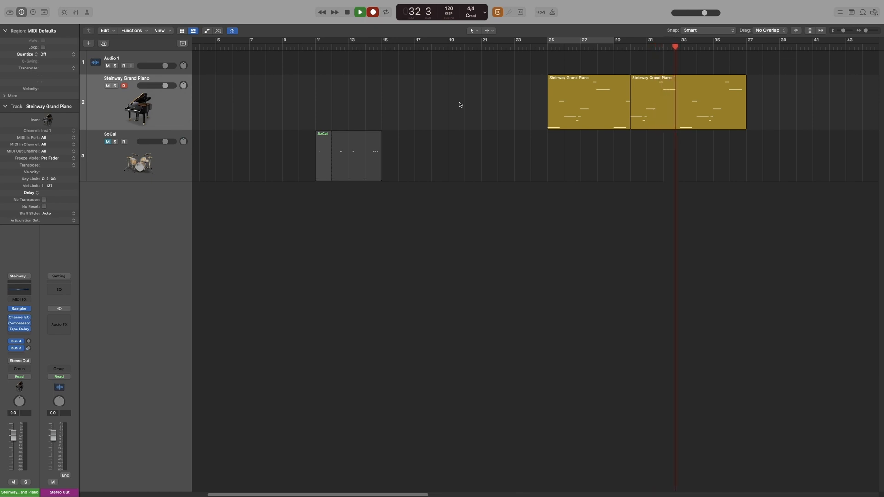
key("space")
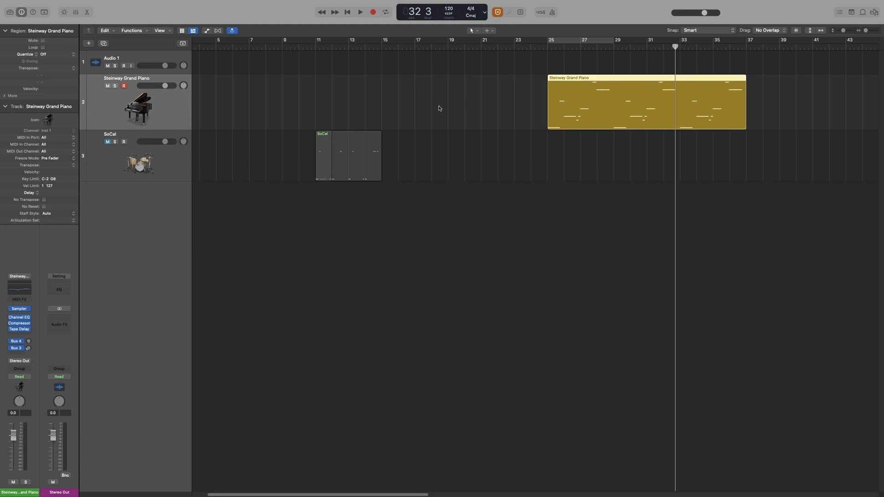
Set the Replace option to Region Punch and record over the region from bar 34 to about the end of bar 36, playing from bar 35
right_click(498, 12)
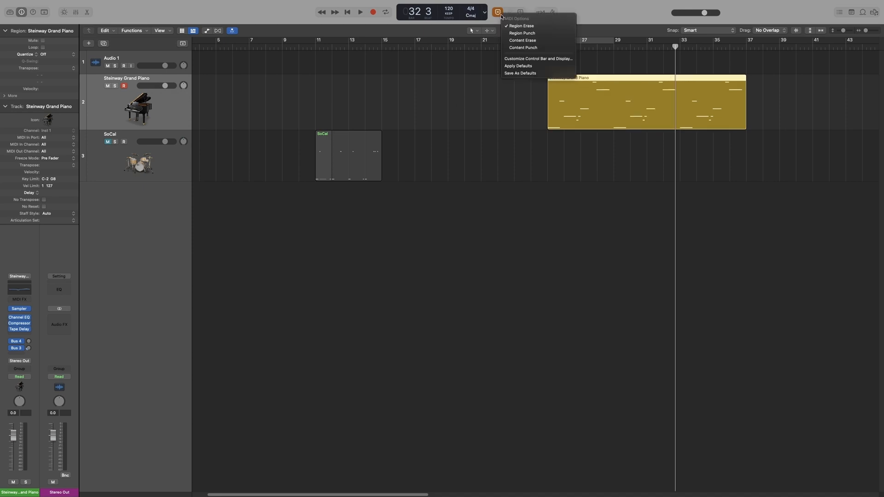
left_click(520, 33)
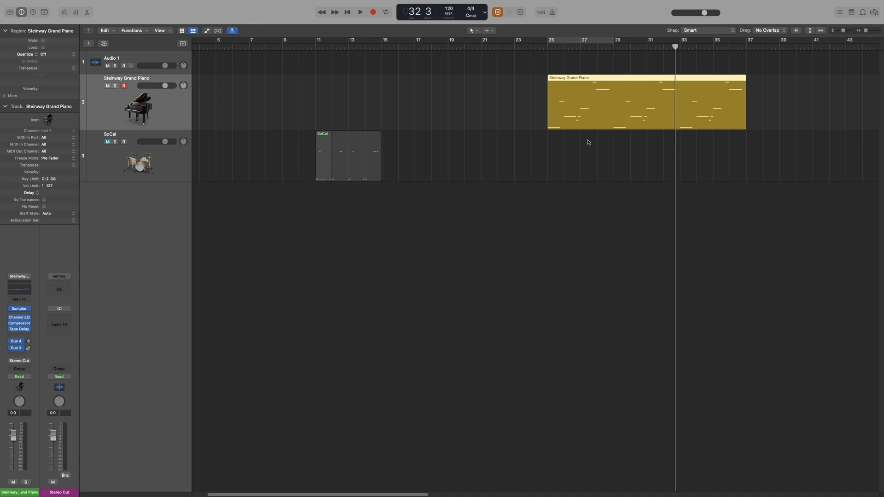
left_click(695, 46)
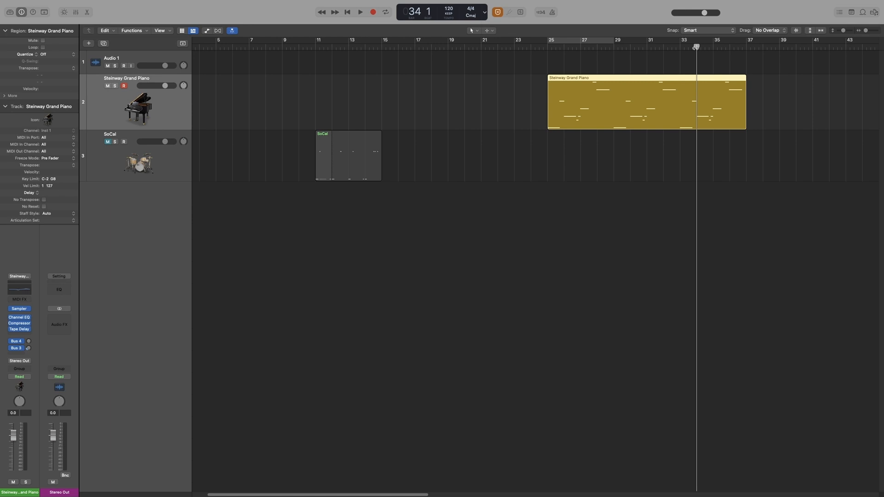
key("space")
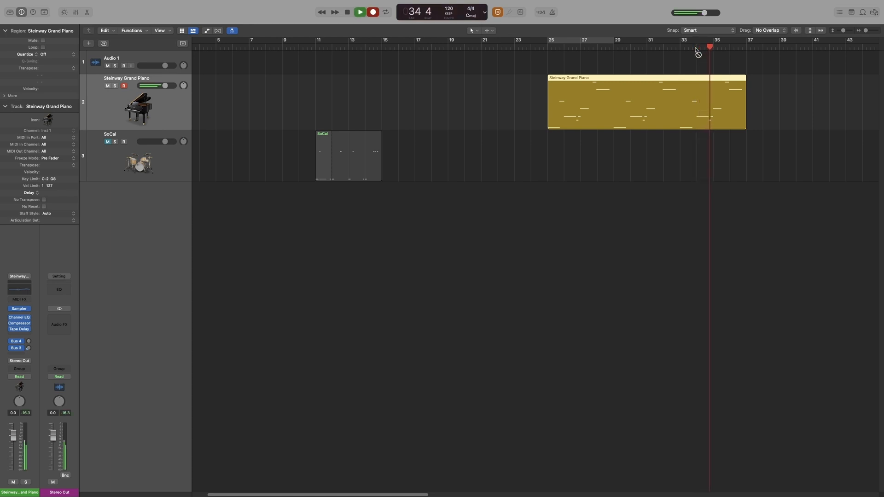
key("r")
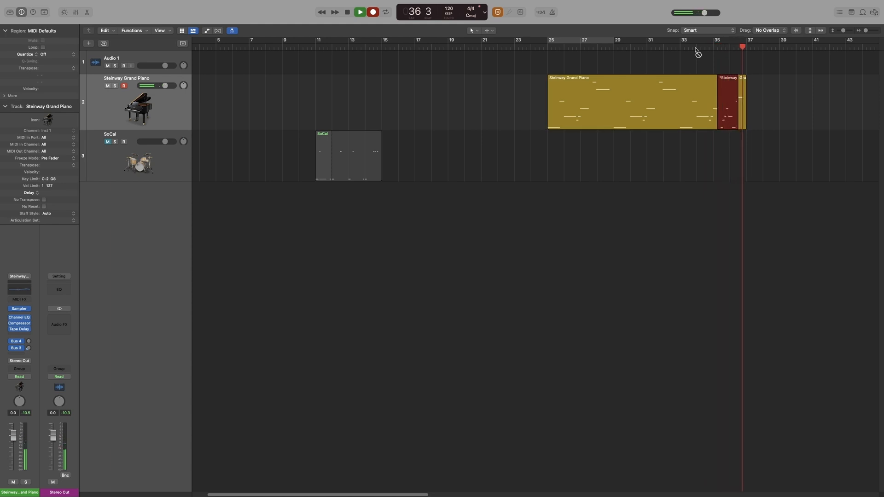
key("space")
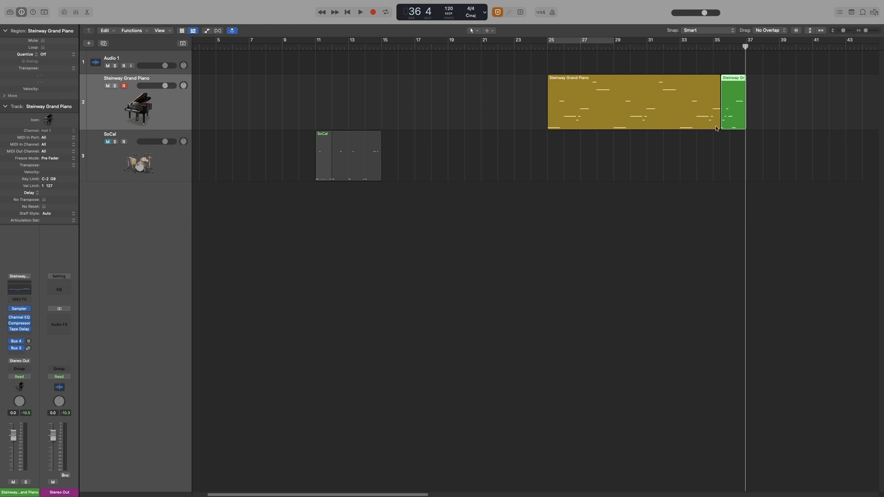
Undo the Region Punch take and set the MIDI option of Replace mode to Content Erase
key("super+z")
key("super+z")
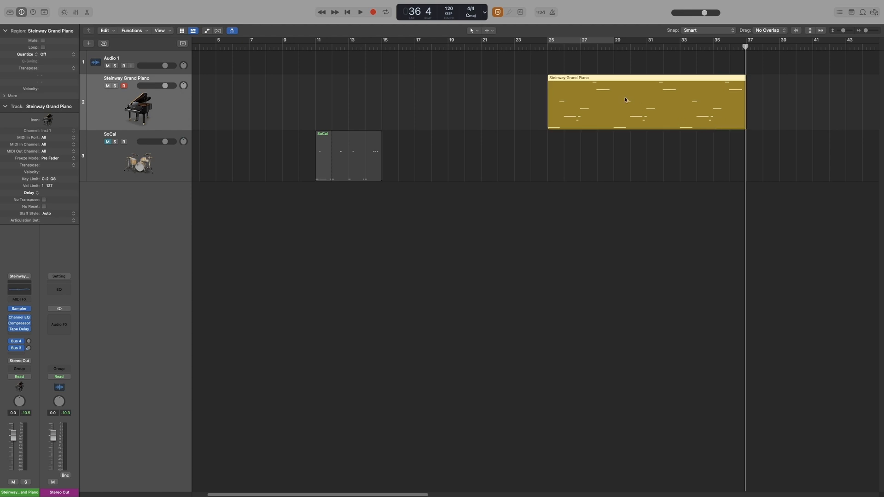
right_click(497, 12)
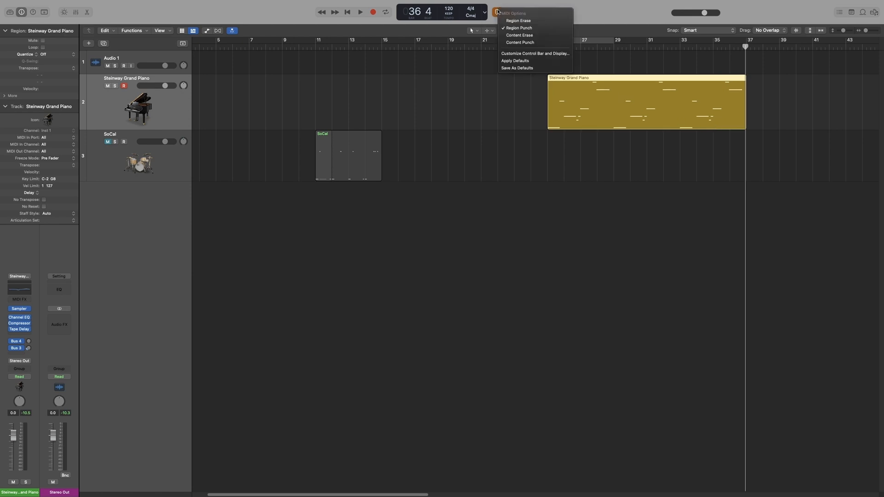
left_click(529, 35)
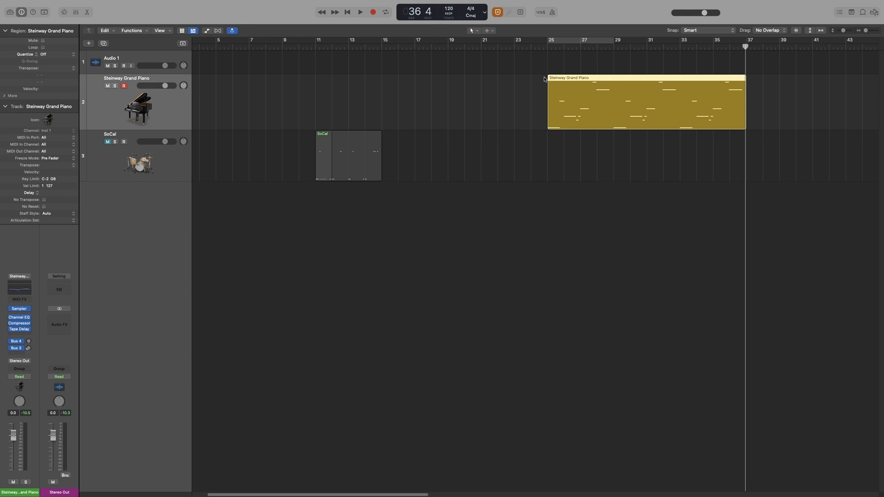
Record over the long region from bar 28 to about bar 31 in Content Erase mode without playing any notes
left_click(600, 47)
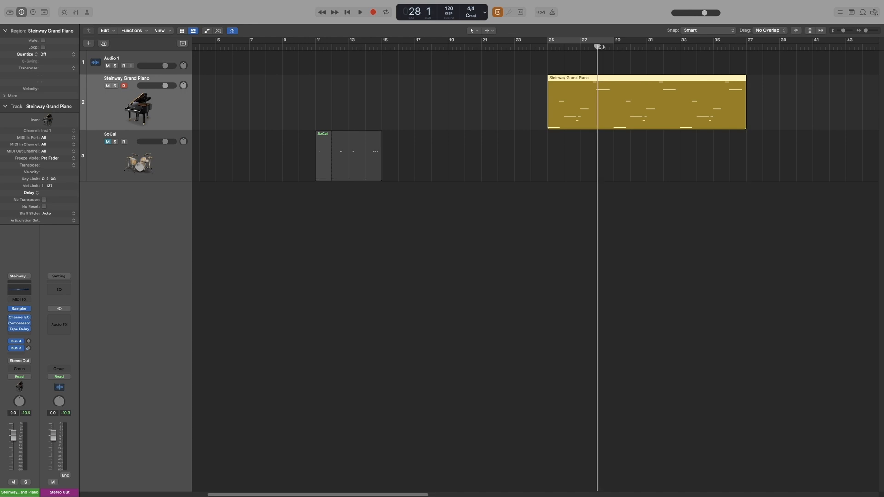
left_click(371, 13)
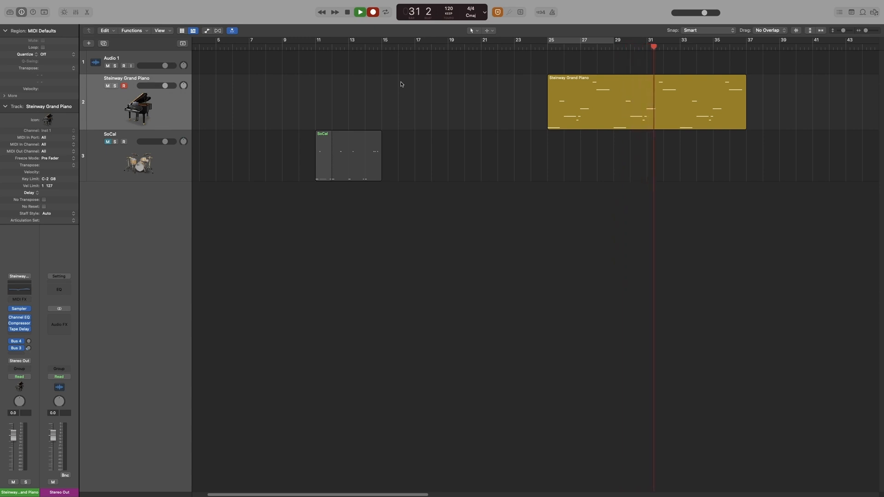
key("space")
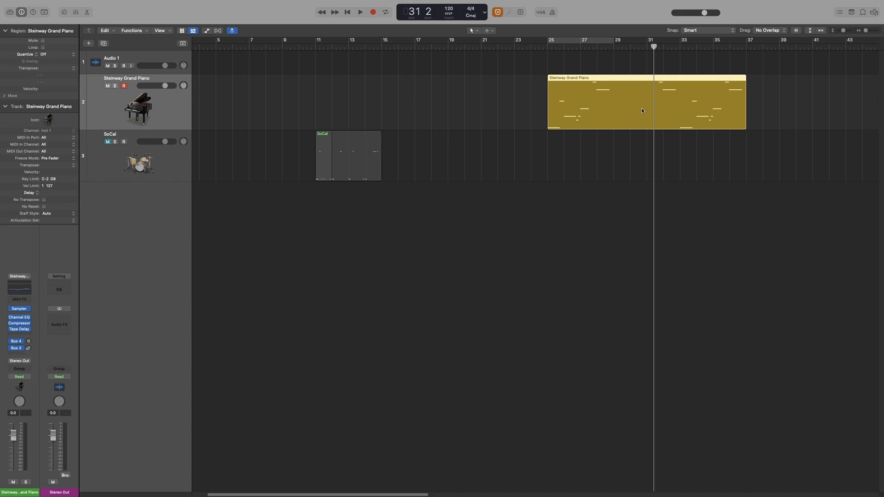
Record a played piano take from bar 28 to about bar 31 in Content Erase mode, and undo the take
left_click(597, 47)
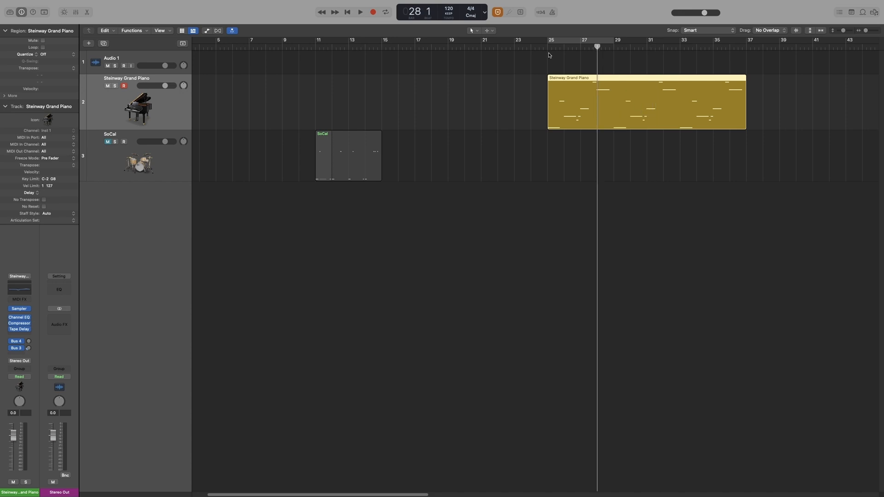
left_click(373, 12)
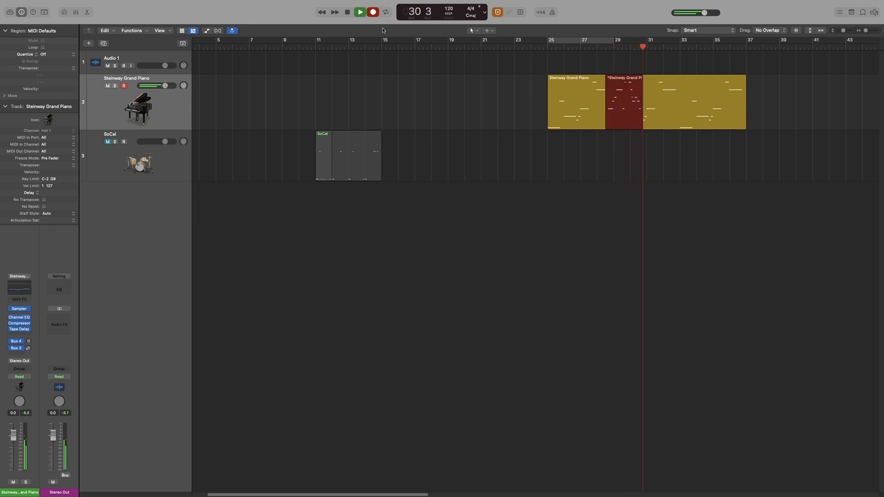
key("space")
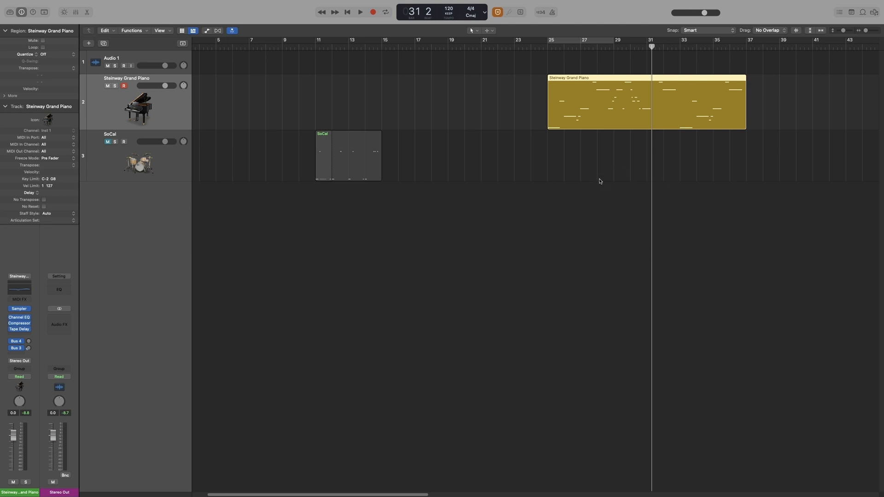
key("super+z")
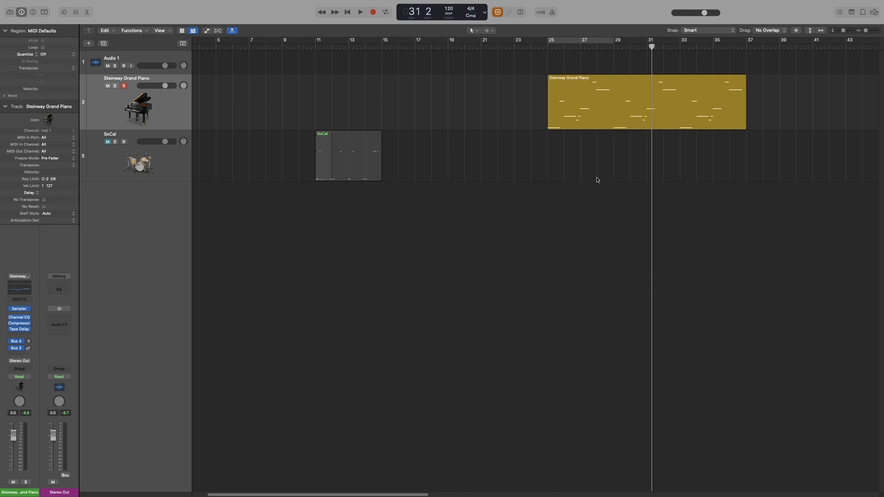
Set the Replace option for overlapping MIDI recordings to Content Punch in the recording preferences
right_click(496, 13)
left_click(469, 106)
key("super+comma")
left_click(409, 207)
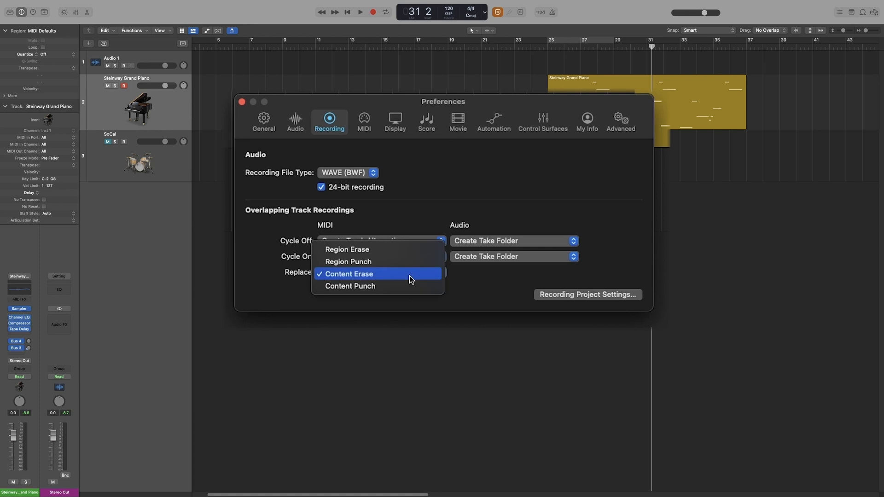
left_click(409, 286)
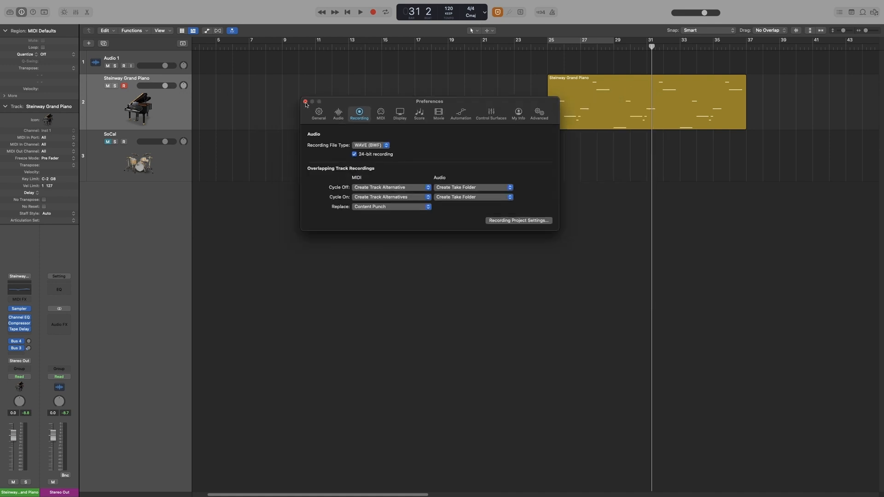
left_click(307, 96)
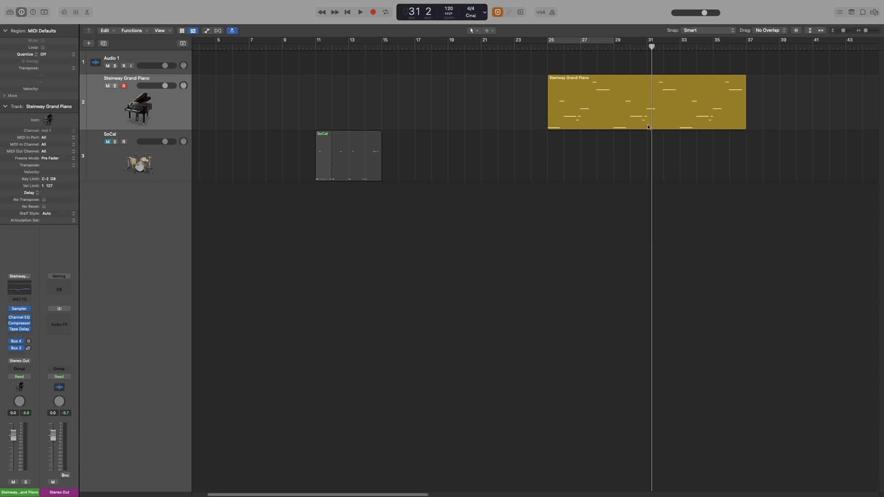
Record over the piano region in Content Punch mode from just before bar 33, playing notes from about bar 34 to bar 36
left_click(678, 46)
key("space")
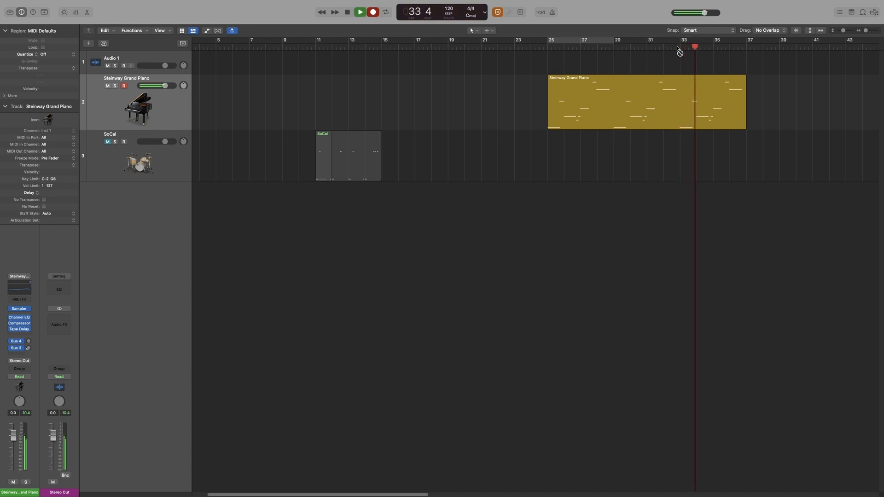
key("r")
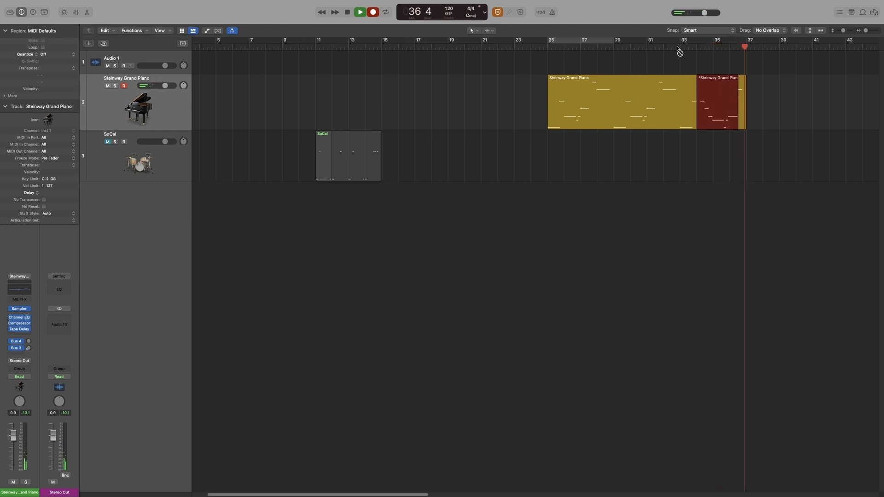
key("space")
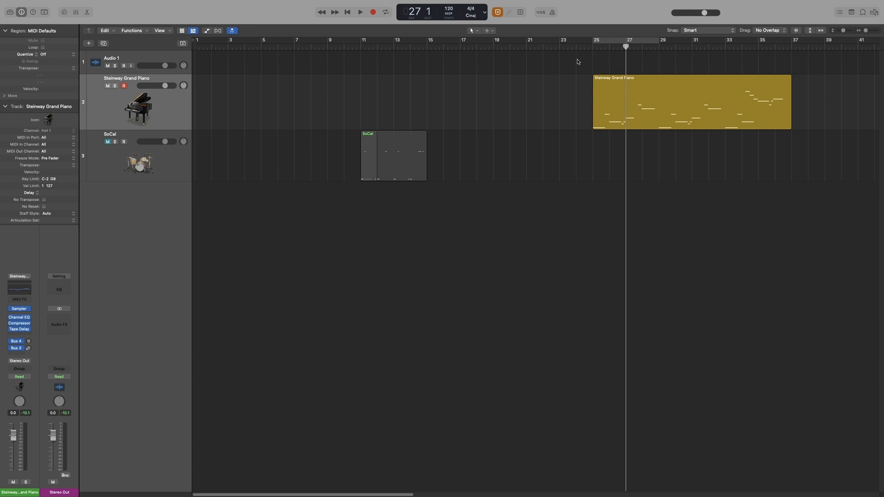
Add the Autopunch function to the control bar and turn Autopunch on
right_click(581, 18)
left_click(600, 21)
left_click(525, 55)
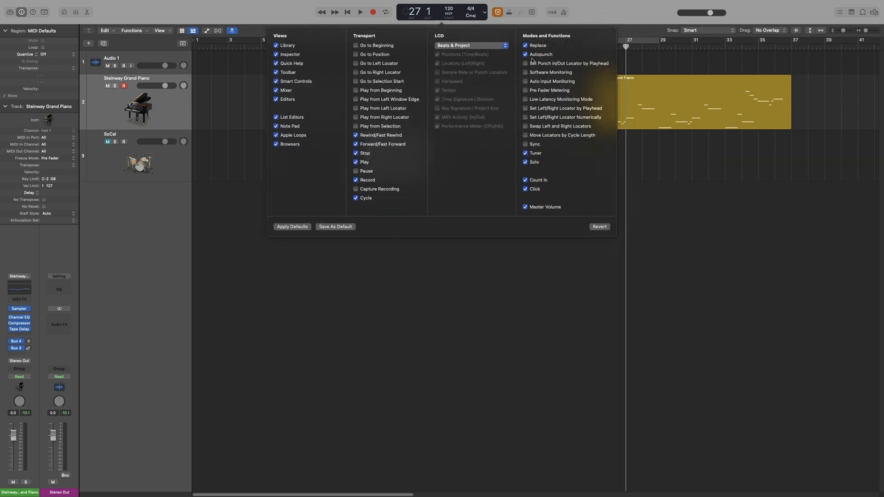
left_click(680, 229)
left_click(508, 12)
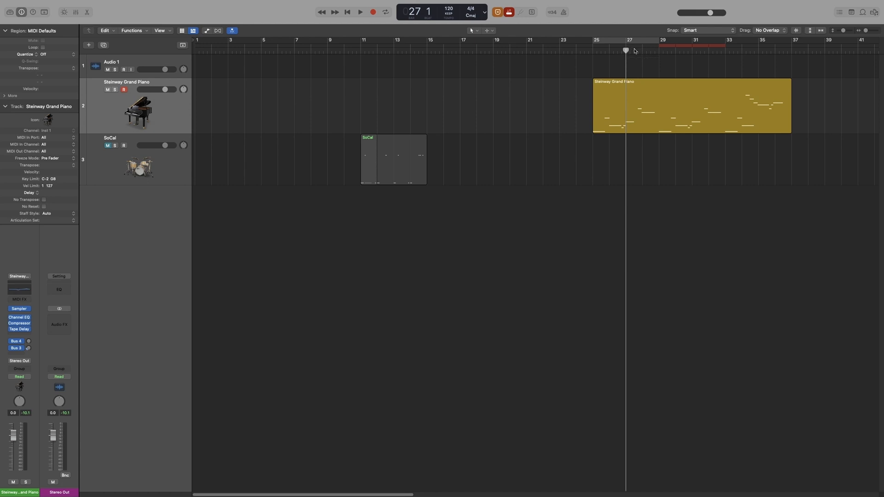
Record a played piano take from bar 27 with the autopunch range at bars 29 to 33, stopping just after bar 31
key("super+Right")
key("super+Right")
key("super+Down")
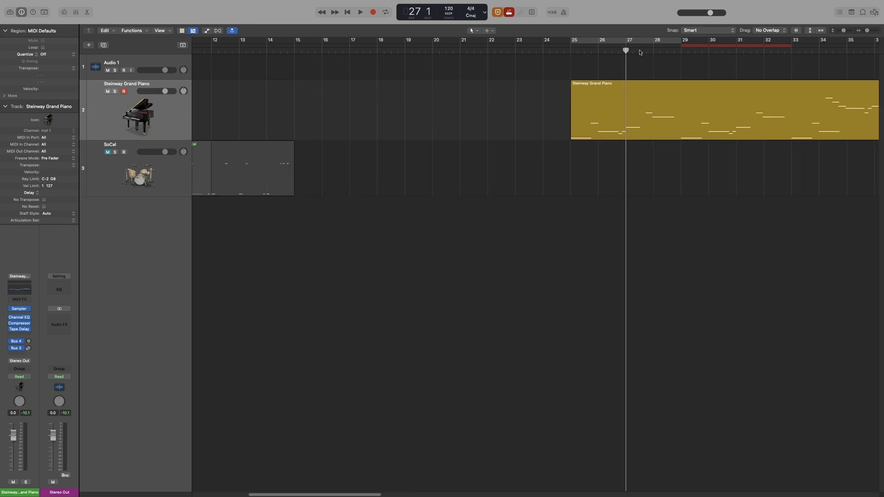
scroll(646, 78, "right", 5)
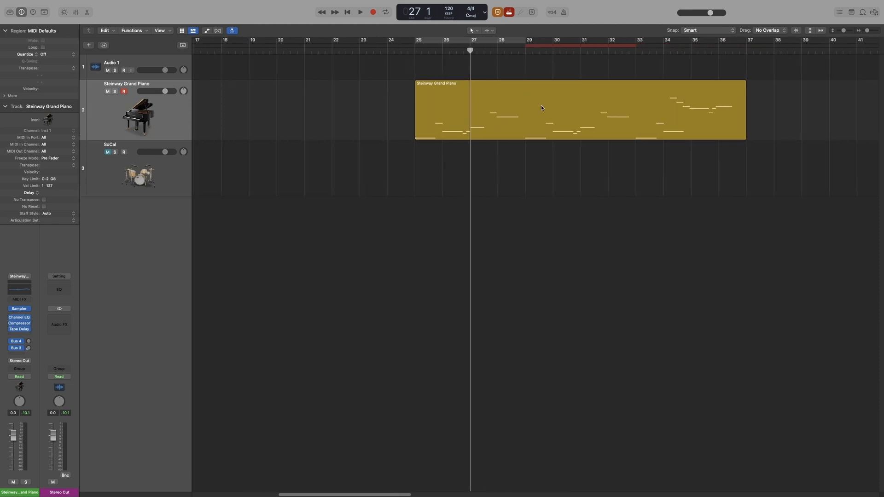
left_click(524, 52)
left_click(470, 51)
left_click(373, 14)
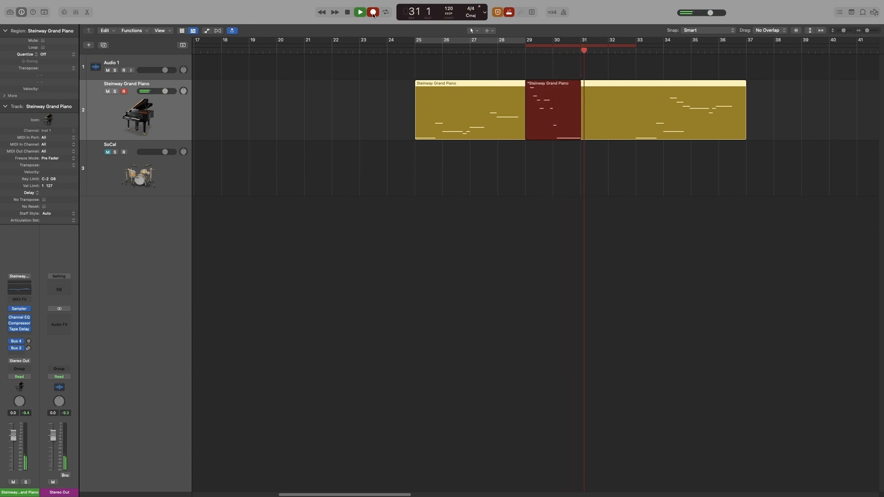
key("space")
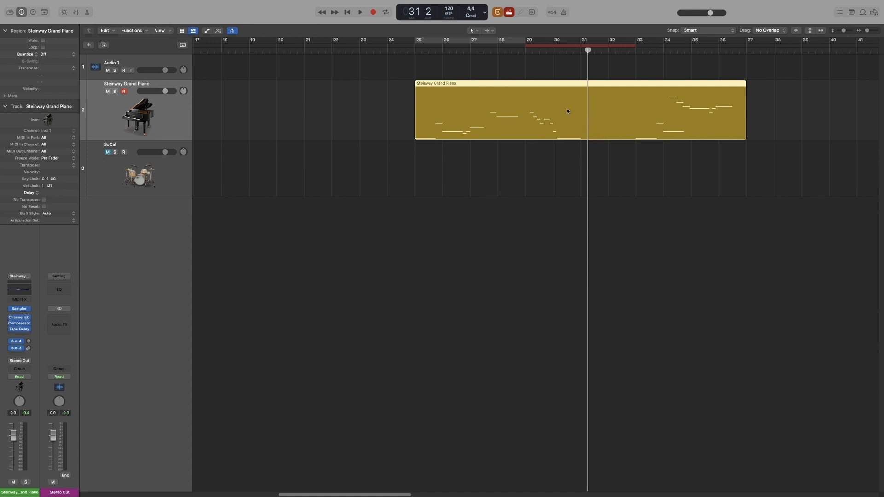
Open the MIDI options of Replace mode
right_click(499, 15)
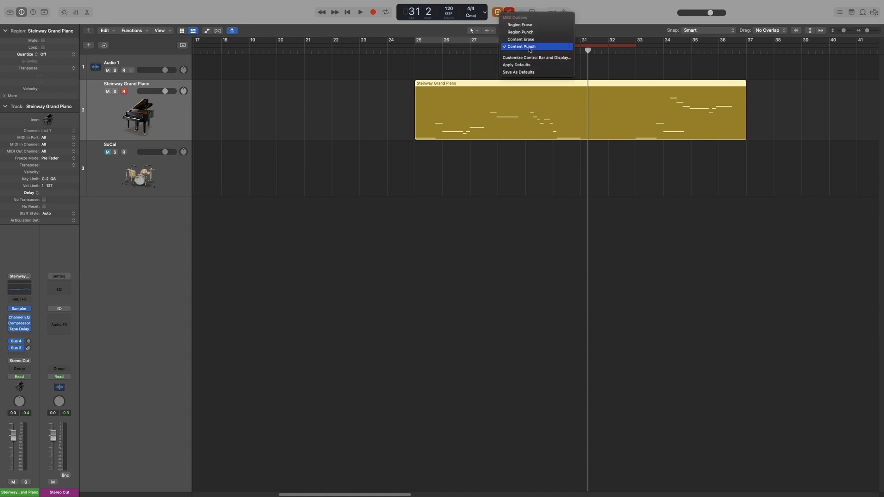